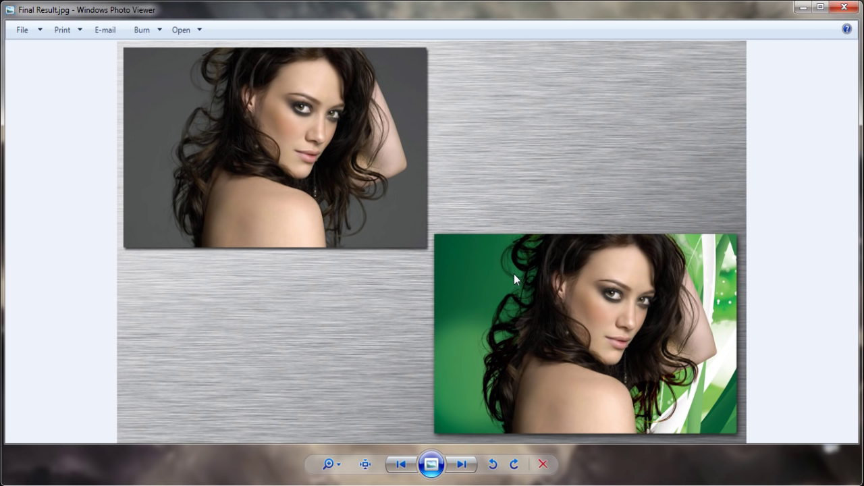
Step: Minimize the Final Result.jpg preview in Windows Photo Viewer
{"action": "left_click", "coordinate": [803, 7]}
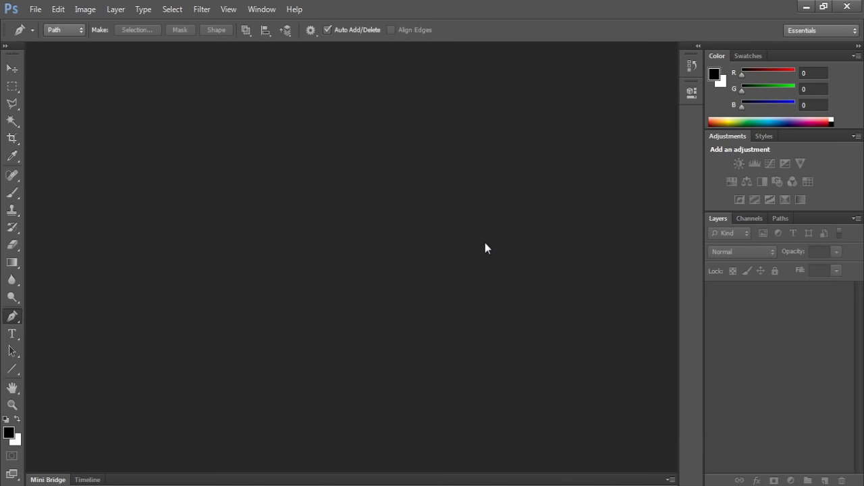
Step: Open Hair Cut Org.jpg from JP (F:) > New Download > PS Files
{"action": "left_click", "coordinate": [37, 11]}
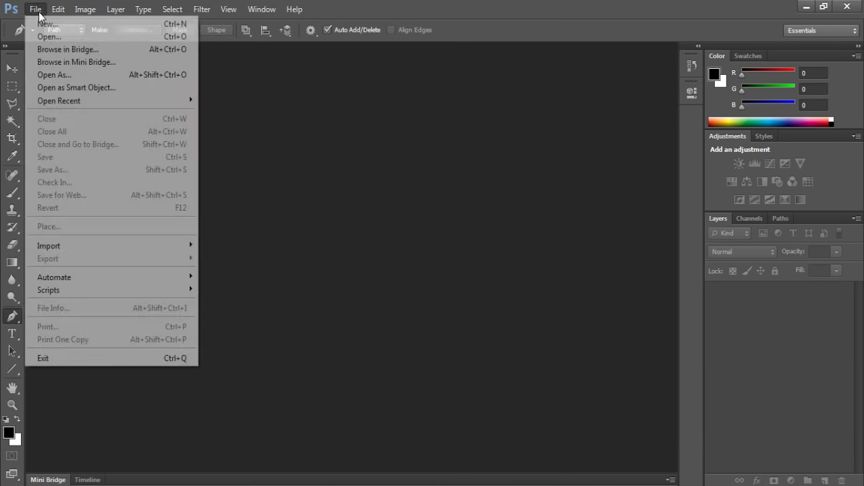
{"action": "left_click", "coordinate": [54, 36]}
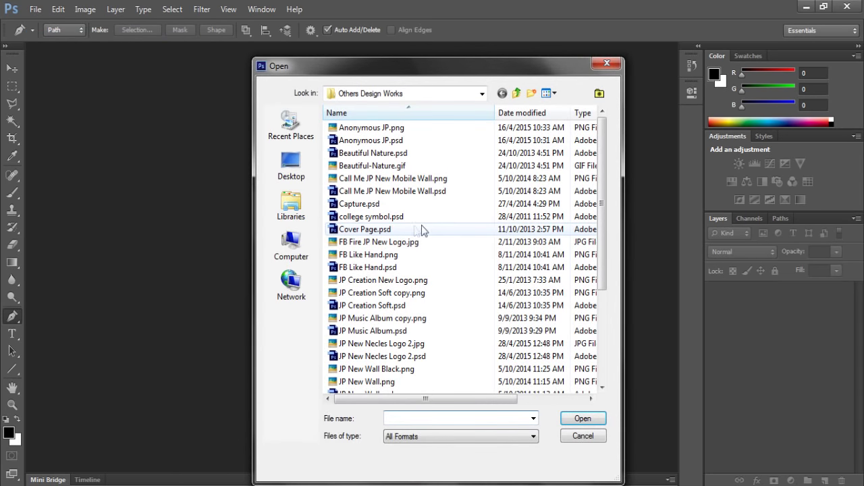
{"action": "left_click", "coordinate": [277, 243]}
{"action": "double_click", "coordinate": [540, 203]}
{"action": "scroll", "coordinate": [536, 273], "scroll_direction": "down", "scroll_amount": 5}
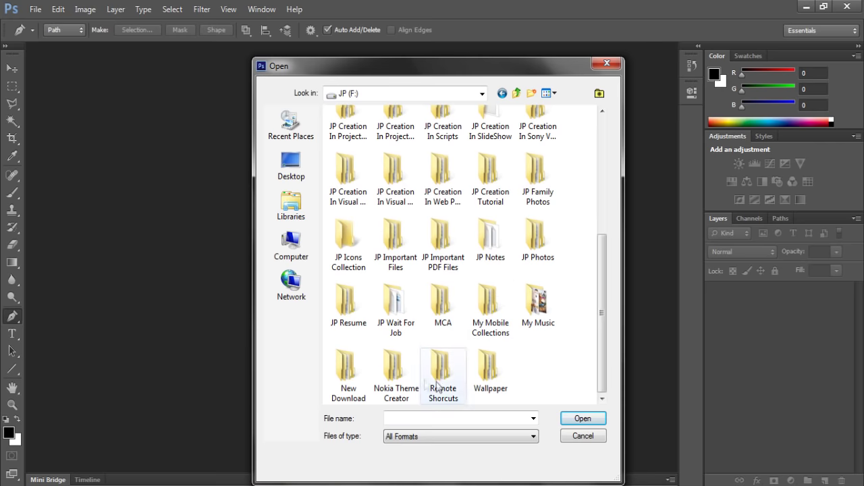
{"action": "double_click", "coordinate": [348, 372]}
{"action": "double_click", "coordinate": [359, 155]}
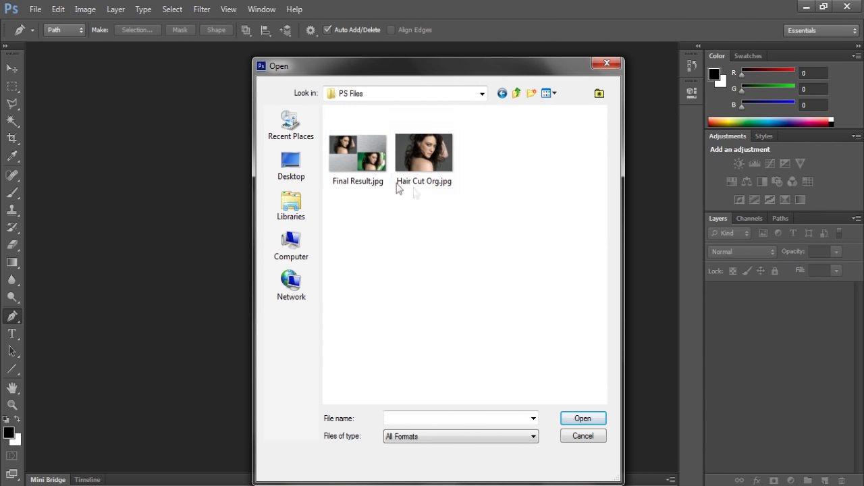
{"action": "left_click", "coordinate": [432, 155]}
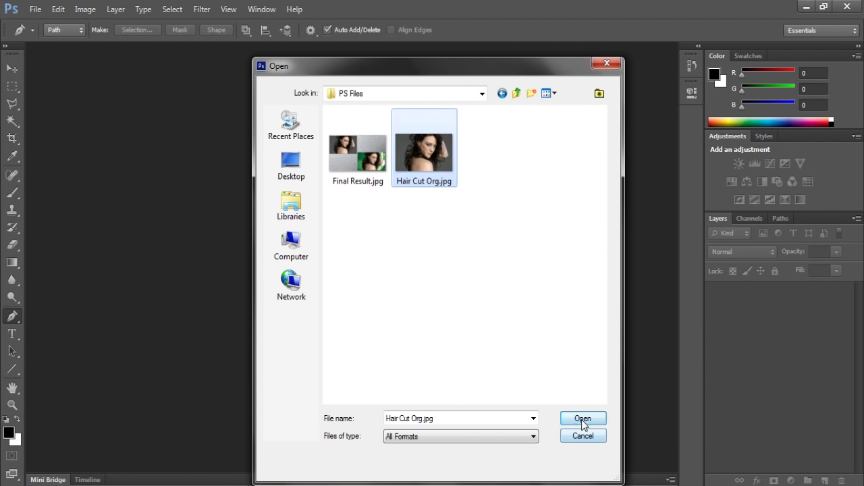
{"action": "left_click", "coordinate": [583, 419]}
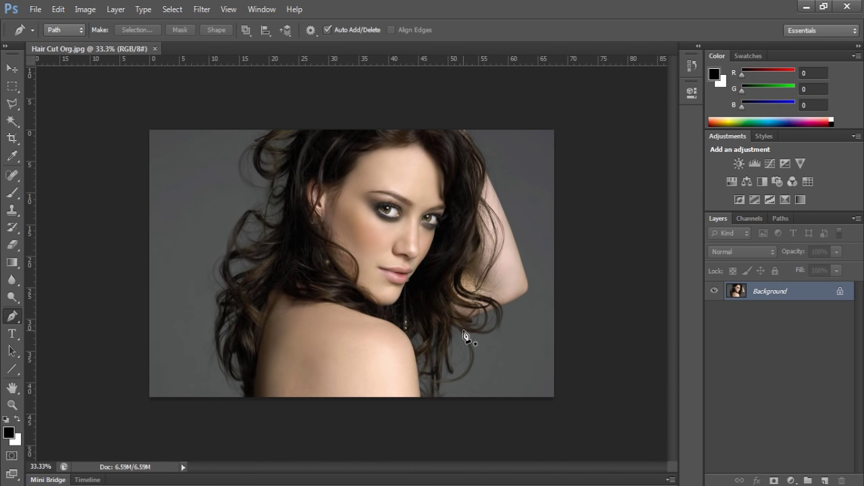
Step: Zoom the portrait out and back in, ending at 50%
{"action": "key", "text": "ctrl+plus"}
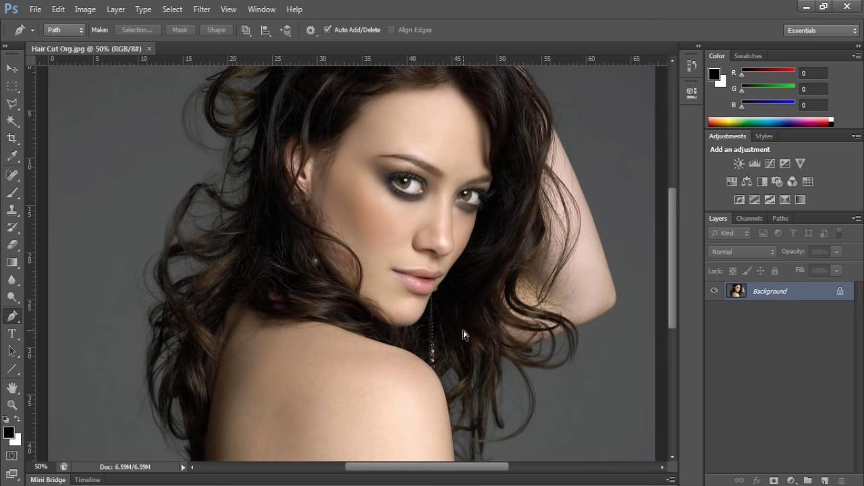
{"action": "key", "text": "ctrl+minus"}
{"action": "key", "text": "ctrl+plus"}
{"action": "key", "text": "ctrl+minus"}
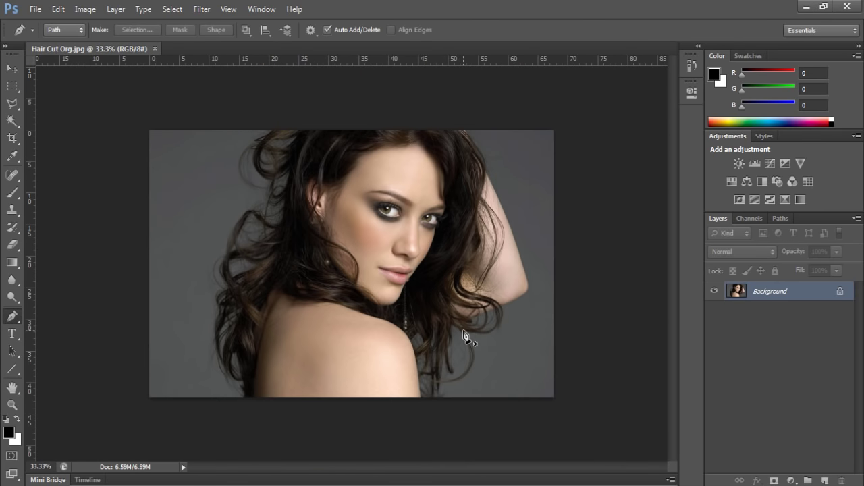
{"action": "key", "text": "ctrl+plus"}
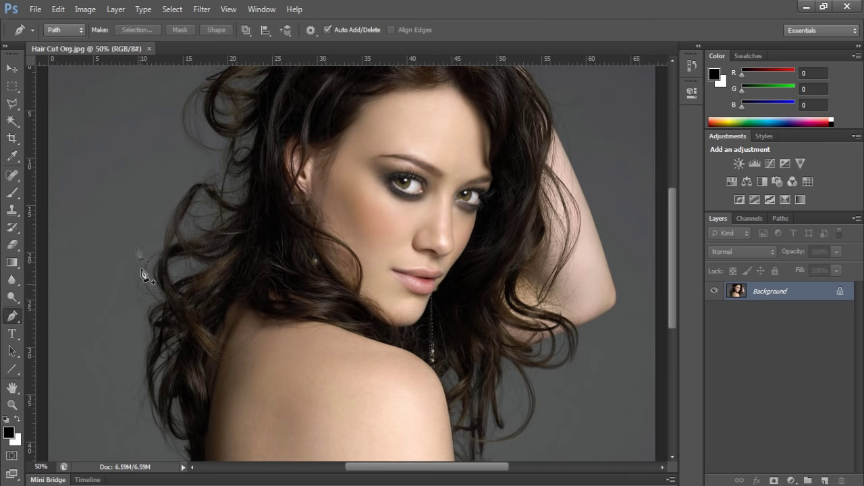
{"action": "left_click", "coordinate": [35, 9]}
{"action": "left_click", "coordinate": [41, 18]}
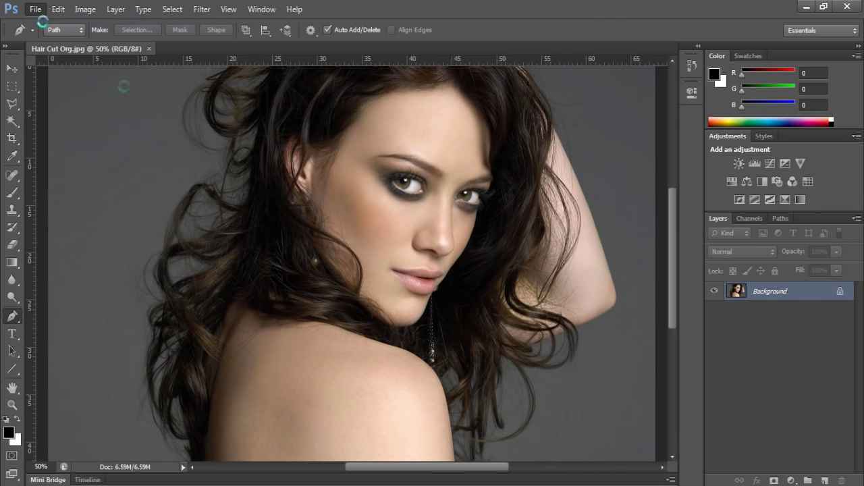
{"action": "left_click", "coordinate": [560, 118]}
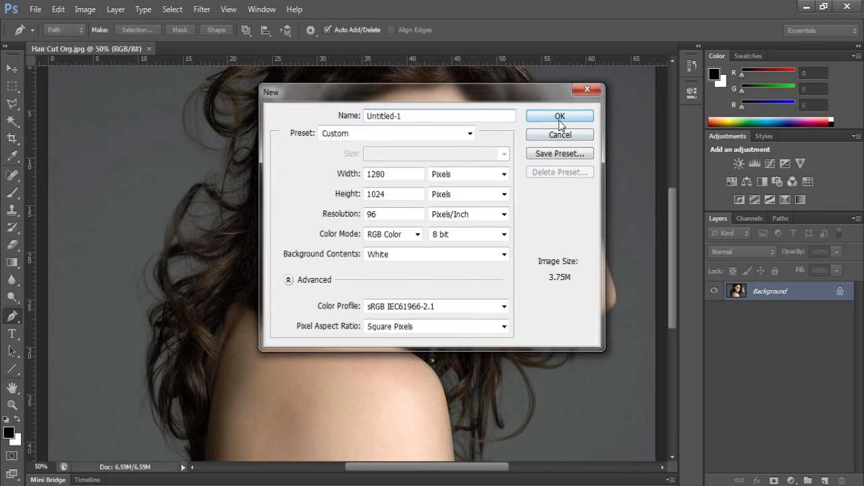
{"action": "left_click", "coordinate": [232, 283]}
{"action": "left_click_drag", "start_coordinate": [310, 208], "coordinate": [386, 204]}
{"action": "left_click_drag", "start_coordinate": [446, 289], "coordinate": [436, 343]}
{"action": "left_click_drag", "start_coordinate": [320, 380], "coordinate": [247, 335]}
{"action": "left_click_drag", "start_coordinate": [212, 303], "coordinate": [184, 305]}
{"action": "left_click_drag", "start_coordinate": [194, 351], "coordinate": [208, 409]}
{"action": "key", "text": "ctrl+z"}
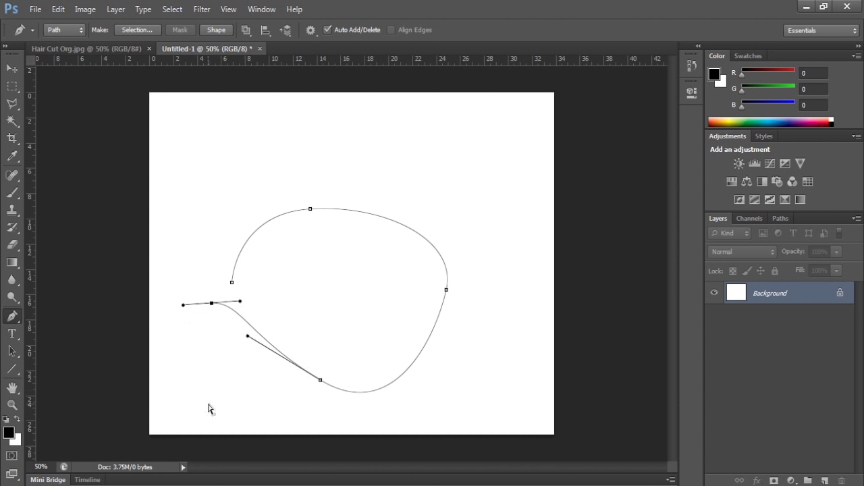
{"action": "key", "text": "ctrl+z"}
{"action": "key", "text": "ctrl+z"}
{"action": "left_click_drag", "start_coordinate": [212, 303], "coordinate": [202, 396]}
{"action": "left_click_drag", "start_coordinate": [321, 383], "coordinate": [339, 405]}
{"action": "left_click_drag", "start_coordinate": [410, 446], "coordinate": [384, 393]}
{"action": "left_click_drag", "start_coordinate": [257, 425], "coordinate": [291, 416]}
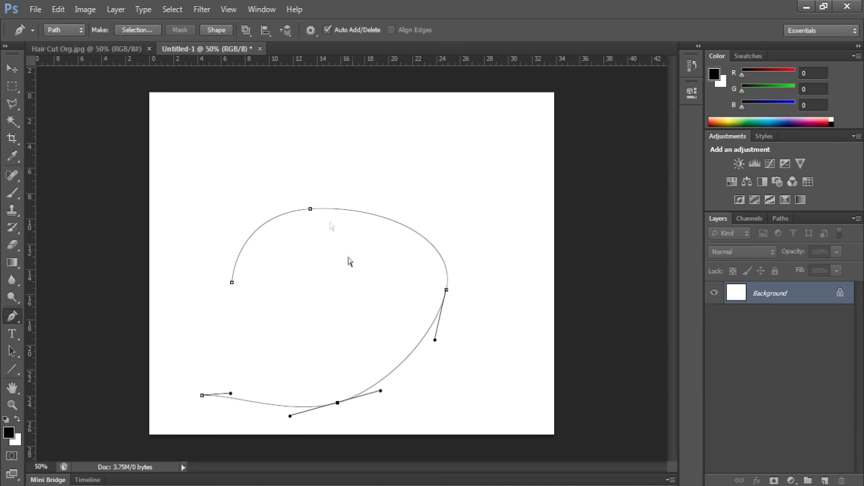
{"action": "left_click_drag", "start_coordinate": [233, 284], "coordinate": [214, 262]}
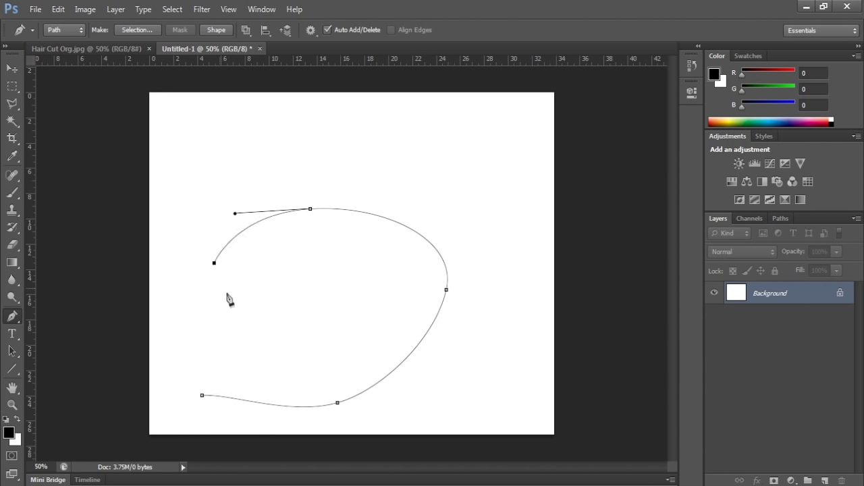
{"action": "left_click_drag", "start_coordinate": [193, 353], "coordinate": [190, 278]}
{"action": "left_click_drag", "start_coordinate": [193, 238], "coordinate": [208, 195]}
{"action": "left_click_drag", "start_coordinate": [291, 164], "coordinate": [405, 147]}
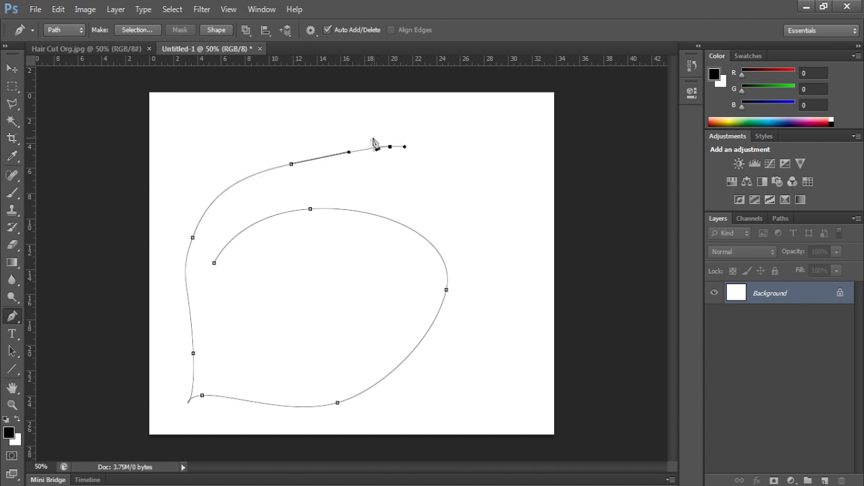
{"action": "left_click", "coordinate": [260, 50]}
{"action": "left_click", "coordinate": [428, 198]}
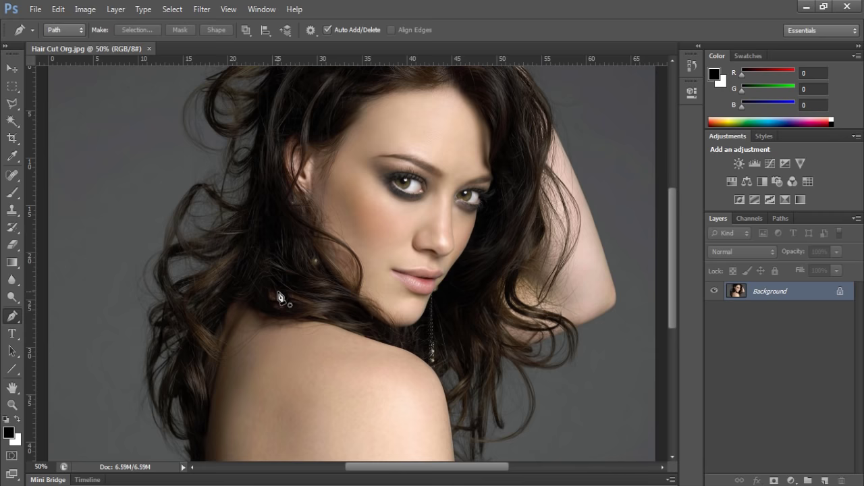
Step: Inspect the shoulder up close, then convert the Background into an editable Layer 0
{"action": "scroll", "coordinate": [280, 297], "scroll_direction": "down", "scroll_amount": 2}
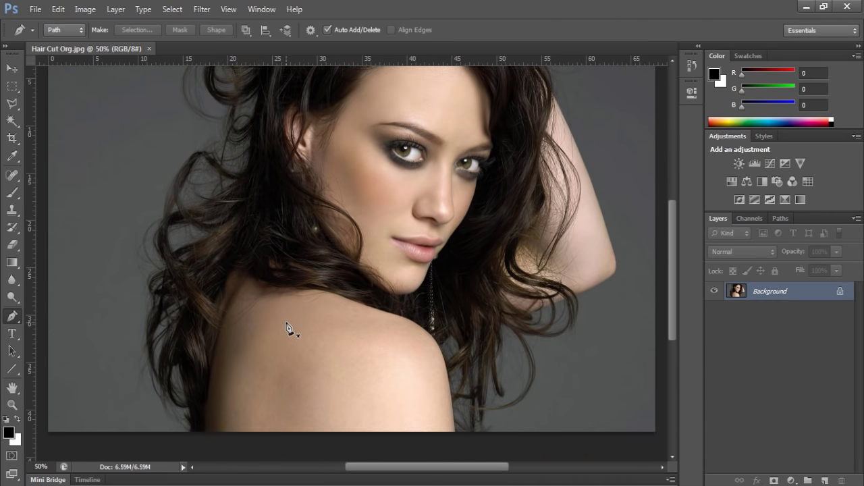
{"action": "scroll", "coordinate": [287, 328], "scroll_direction": "up", "scroll_amount": 1}
{"action": "scroll", "coordinate": [289, 330], "scroll_direction": "up", "scroll_amount": 1}
{"action": "scroll", "coordinate": [304, 317], "scroll_direction": "down", "scroll_amount": 5}
{"action": "left_click_drag", "start_coordinate": [374, 329], "coordinate": [425, 370]}
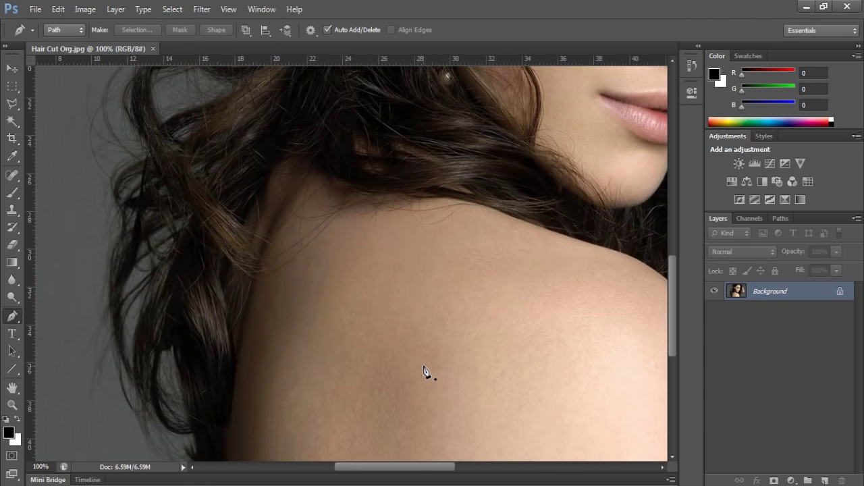
{"action": "scroll", "coordinate": [424, 370], "scroll_direction": "down", "scroll_amount": 2}
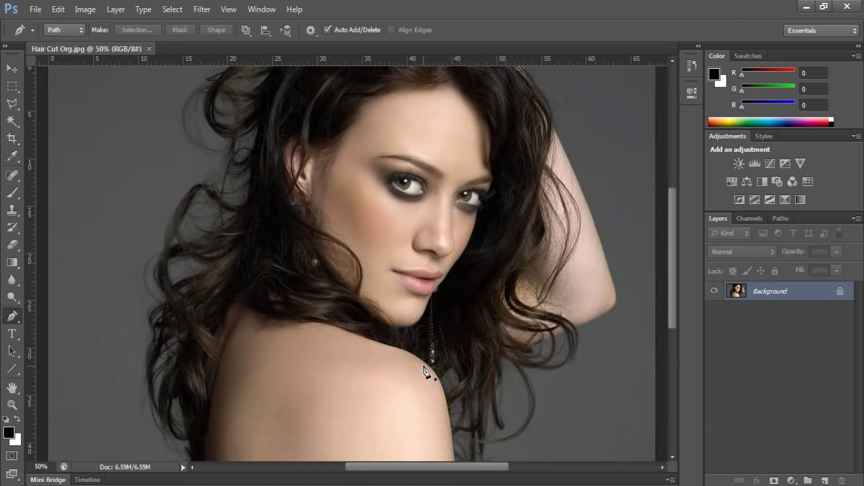
{"action": "double_click", "coordinate": [770, 298]}
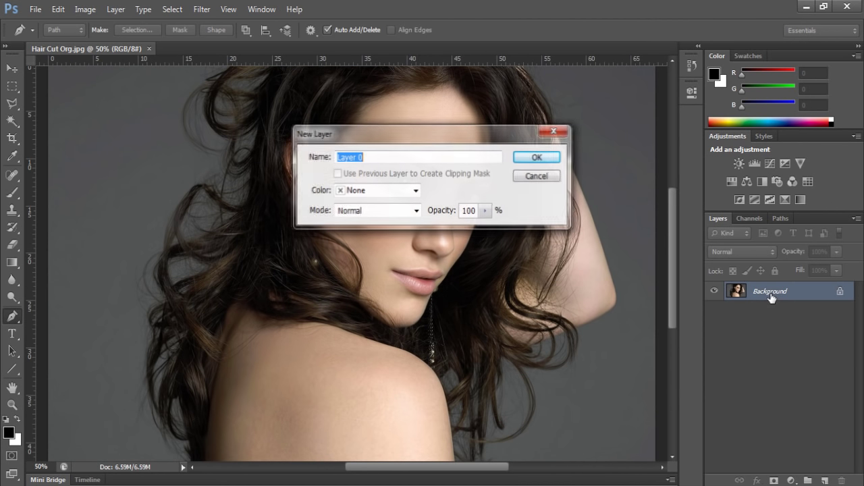
{"action": "left_click", "coordinate": [548, 155]}
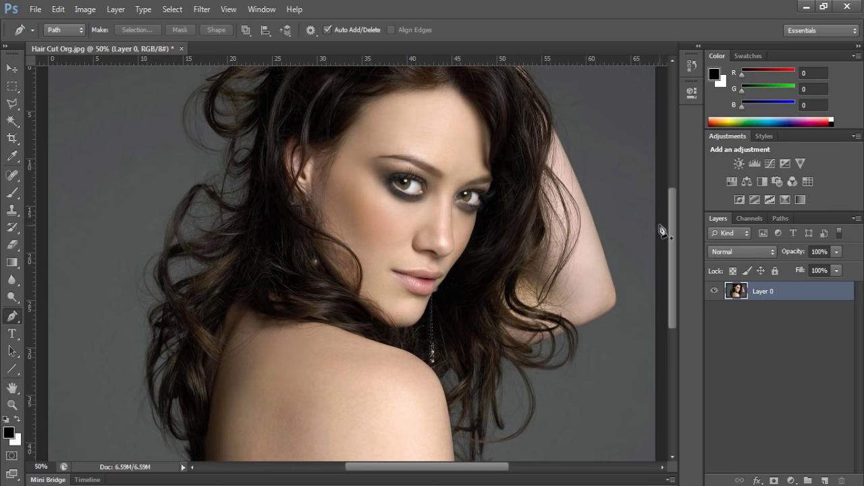
Step: Place Pen anchors from the bottom of the hair up its left edge and across the head top
{"action": "mouse_move", "coordinate": [670, 225]}
{"action": "left_mouse_down"}
{"action": "mouse_move", "coordinate": [669, 244]}
{"action": "mouse_move", "coordinate": [672, 211]}
{"action": "mouse_move", "coordinate": [673, 243]}
{"action": "mouse_move", "coordinate": [675, 233]}
{"action": "left_mouse_up"}
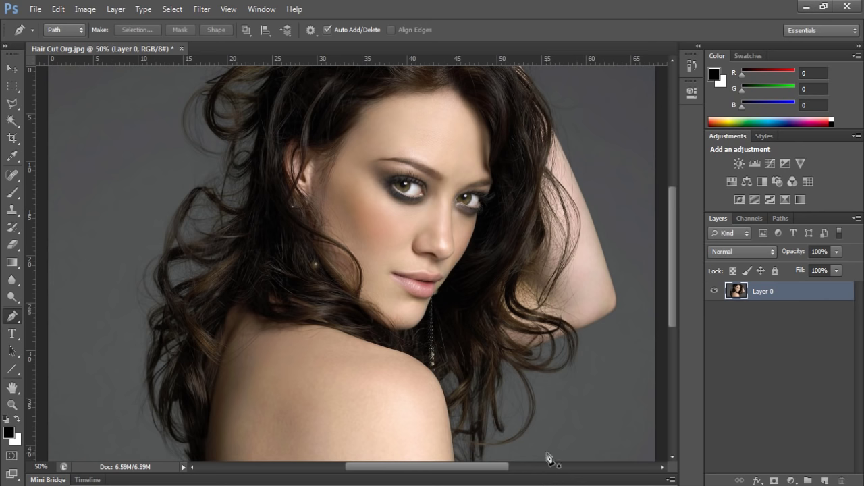
{"action": "scroll", "coordinate": [453, 382], "scroll_direction": "down", "scroll_amount": 2}
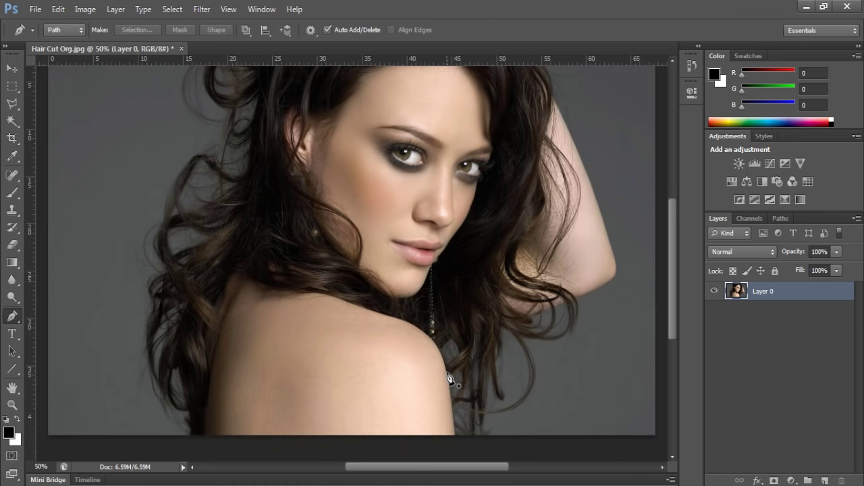
{"action": "left_click", "coordinate": [195, 436]}
{"action": "left_click_drag", "start_coordinate": [183, 367], "coordinate": [195, 290]}
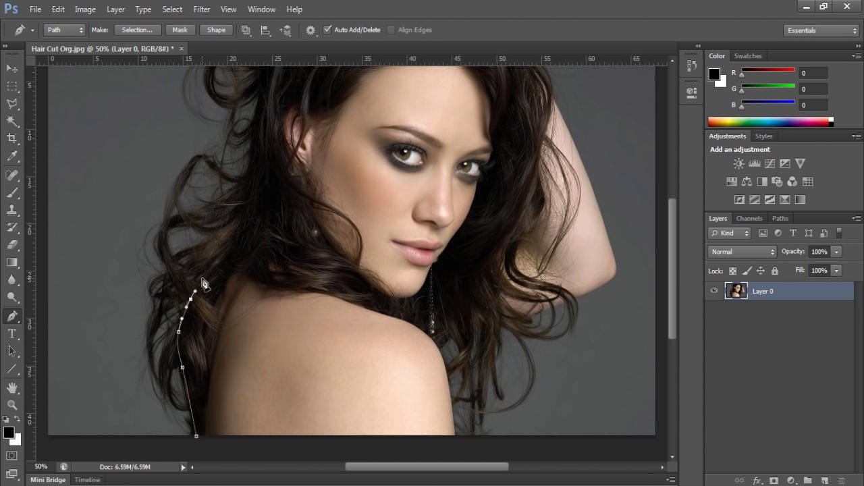
{"action": "left_click", "coordinate": [205, 281]}
{"action": "left_click_drag", "start_coordinate": [200, 265], "coordinate": [246, 179]}
{"action": "left_click_drag", "start_coordinate": [252, 251], "coordinate": [243, 371]}
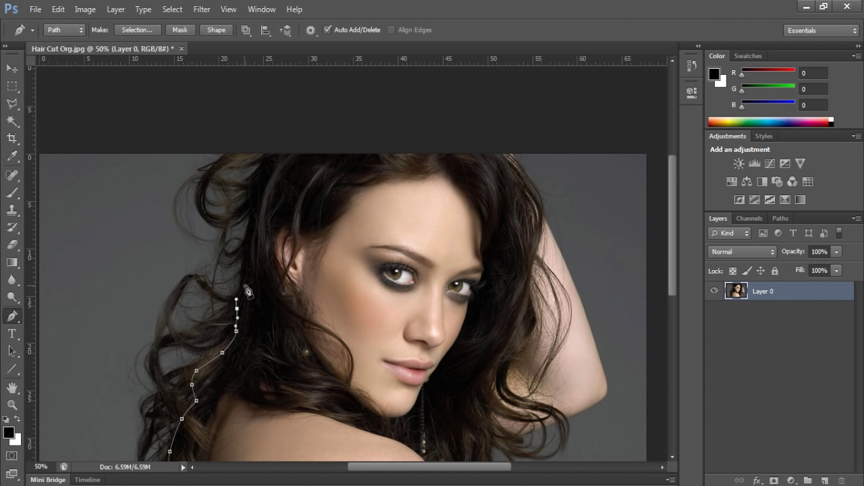
{"action": "left_click", "coordinate": [255, 200]}
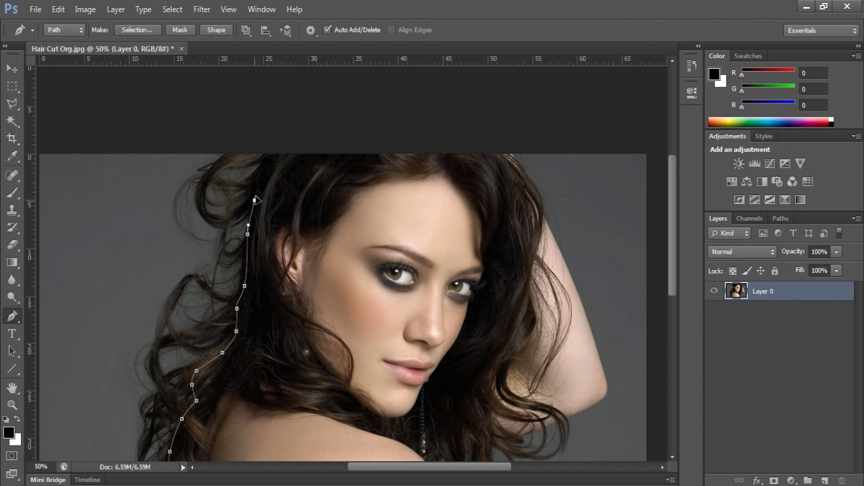
{"action": "left_click_drag", "start_coordinate": [265, 166], "coordinate": [278, 147]}
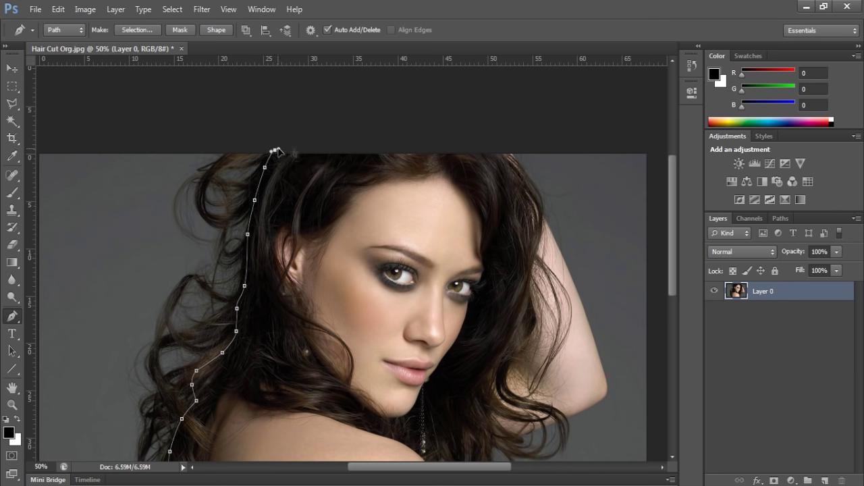
{"action": "left_click", "coordinate": [492, 150]}
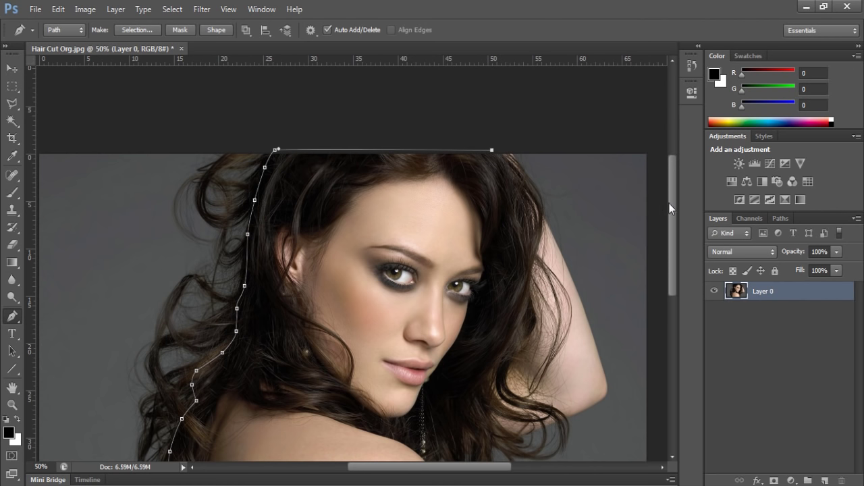
{"action": "left_click_drag", "start_coordinate": [669, 202], "coordinate": [668, 204]}
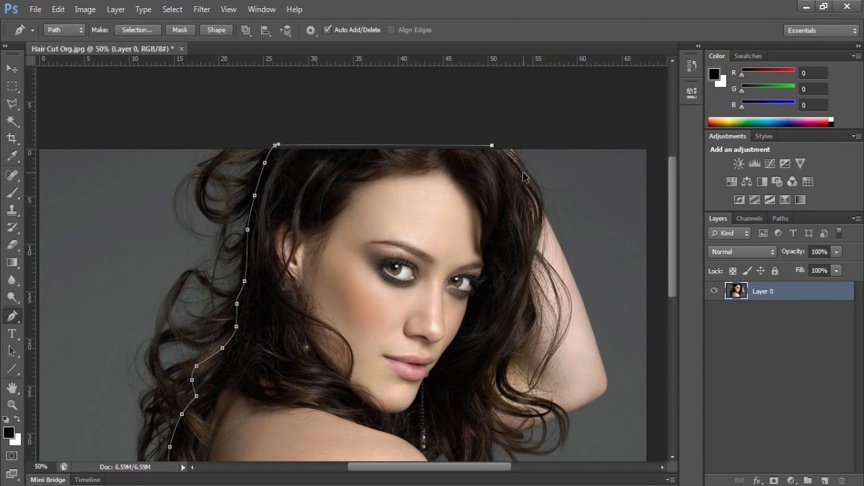
Step: Extend the path down the right side of the hair, redoing one misplaced point
{"action": "left_click", "coordinate": [507, 150]}
{"action": "left_click_drag", "start_coordinate": [533, 199], "coordinate": [540, 220]}
{"action": "key", "text": "ctrl+z"}
{"action": "left_click", "coordinate": [508, 149]}
{"action": "left_click", "coordinate": [522, 172]}
{"action": "left_click_drag", "start_coordinate": [575, 322], "coordinate": [542, 230]}
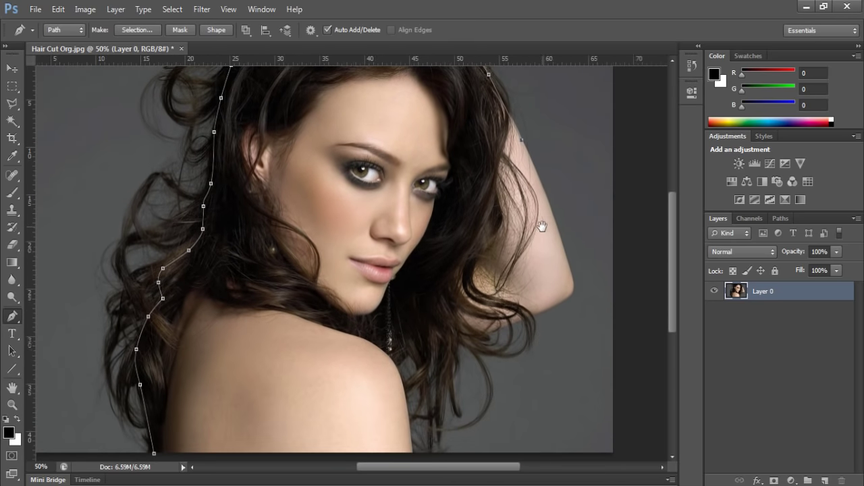
Step: Trace the raised arm's edge down to the elbow and curve around its tip
{"action": "left_click", "coordinate": [522, 143]}
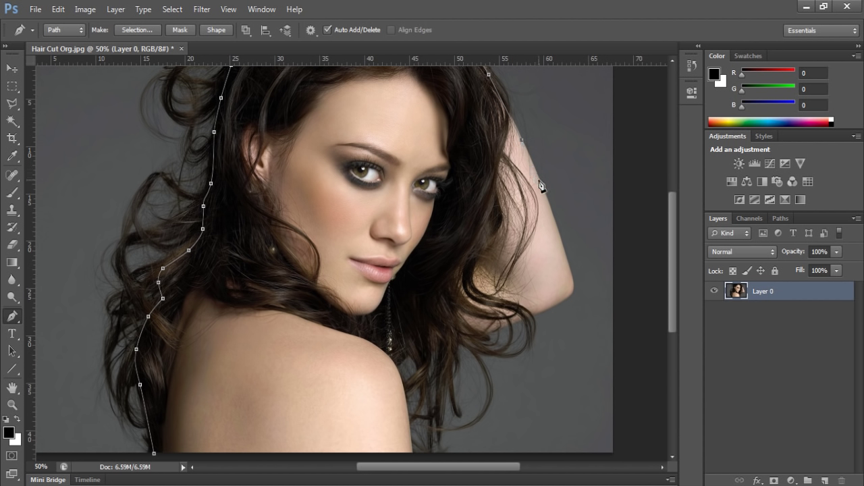
{"action": "left_click", "coordinate": [539, 180]}
{"action": "left_click", "coordinate": [555, 225]}
{"action": "left_click", "coordinate": [571, 288]}
{"action": "left_click_drag", "start_coordinate": [573, 295], "coordinate": [543, 310]}
{"action": "left_click_drag", "start_coordinate": [540, 314], "coordinate": [538, 315]}
{"action": "left_click_drag", "start_coordinate": [473, 334], "coordinate": [437, 342]}
Step: Run the path under the arm and along the shoulder, closing it at the starting anchor
{"action": "left_click", "coordinate": [409, 346]}
{"action": "left_click", "coordinate": [395, 361]}
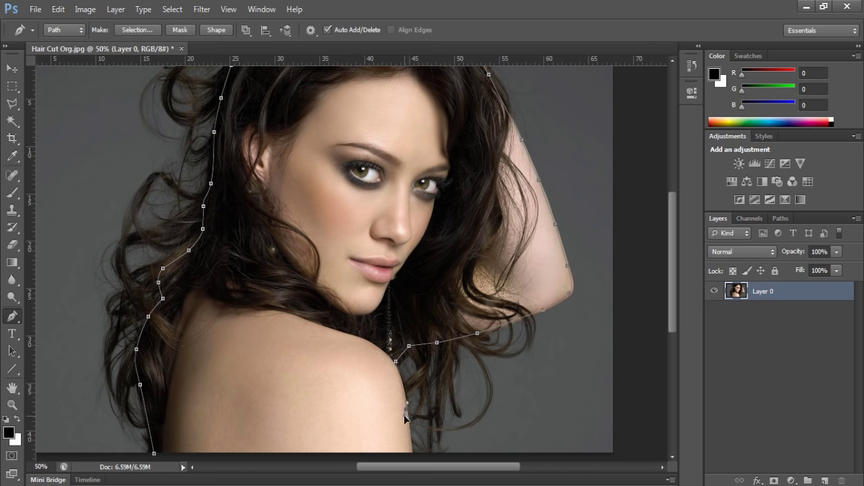
{"action": "left_click", "coordinate": [410, 453]}
{"action": "left_click_drag", "start_coordinate": [672, 298], "coordinate": [674, 341]}
{"action": "left_click_drag", "start_coordinate": [394, 365], "coordinate": [300, 368]}
{"action": "left_click_drag", "start_coordinate": [154, 343], "coordinate": [158, 354]}
{"action": "scroll", "coordinate": [382, 358], "scroll_direction": "up", "scroll_amount": 5}
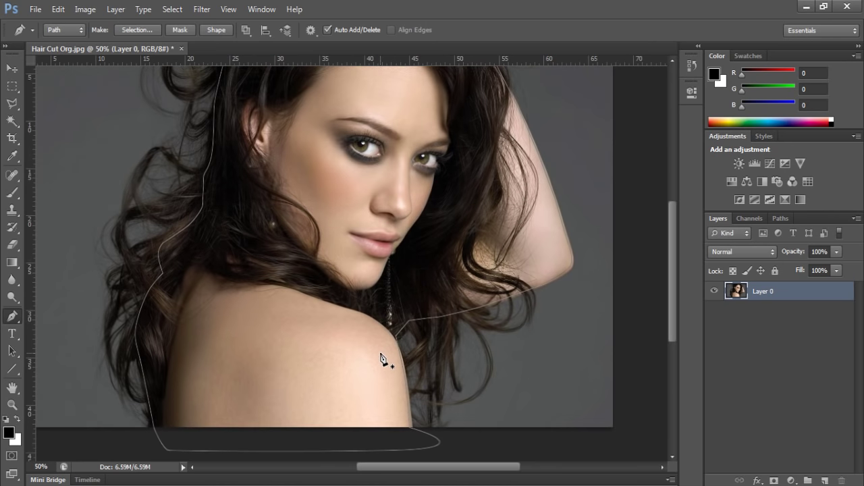
Step: Load the closed path as a selection and copy the woman onto a new Layer 1
{"action": "scroll", "coordinate": [381, 358], "scroll_direction": "down", "scroll_amount": 1}
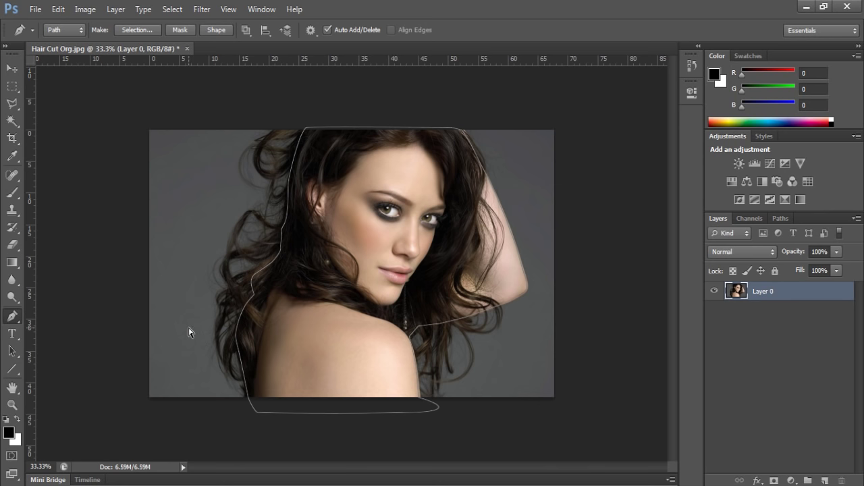
{"action": "key", "text": "ctrl+Return"}
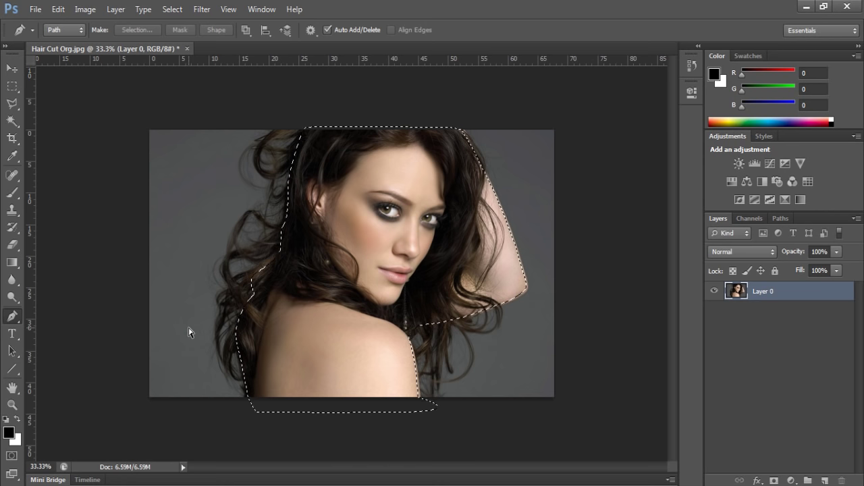
{"action": "key", "text": "ctrl+shift+alt+n"}
{"action": "key", "text": "ctrl+d"}
{"action": "key", "text": "ctrl+shift+alt+e"}
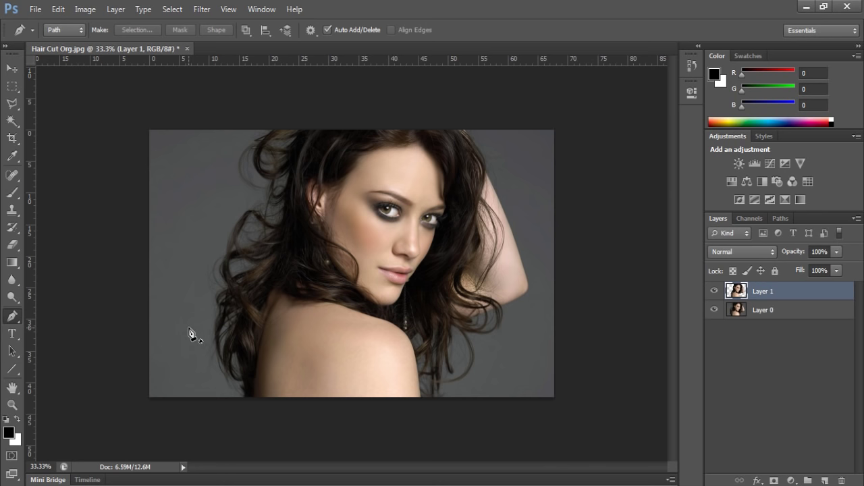
Step: Toggle Layer 0's visibility to check the cut-out, then make Layer 0 active
{"action": "left_click", "coordinate": [714, 312]}
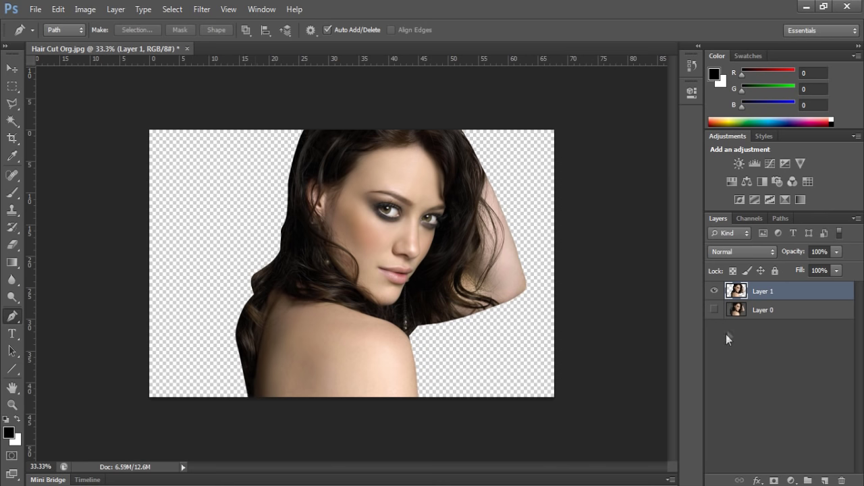
{"action": "left_click", "coordinate": [715, 311]}
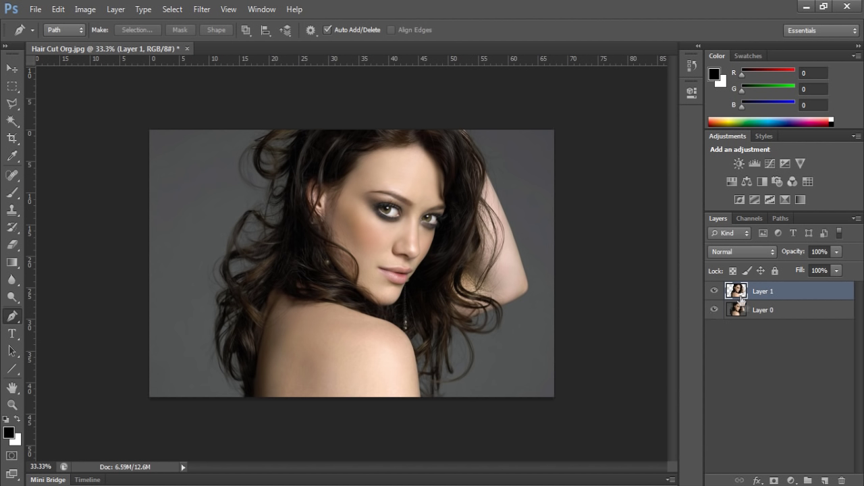
{"action": "left_click", "coordinate": [777, 317]}
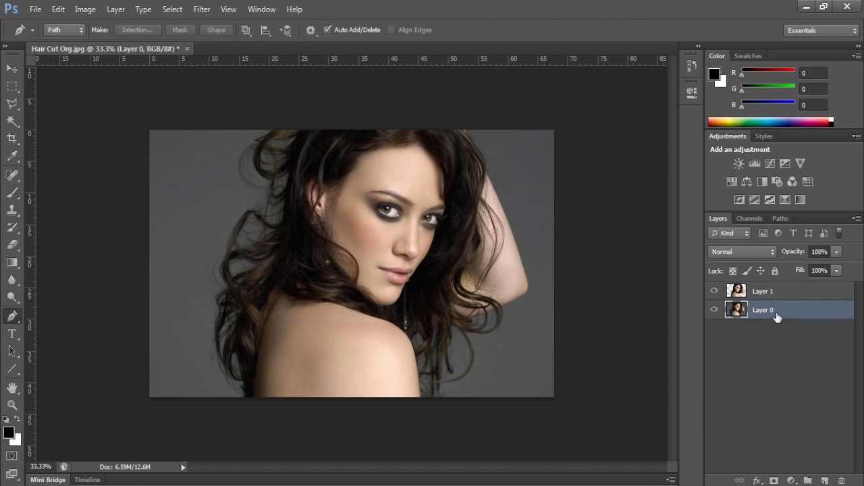
Step: Draw a loose path from the photo's bottom up the left of the hair and over its top
{"action": "left_click", "coordinate": [219, 399]}
{"action": "left_click_drag", "start_coordinate": [202, 344], "coordinate": [201, 323]}
{"action": "left_click", "coordinate": [205, 296]}
{"action": "left_click_drag", "start_coordinate": [204, 264], "coordinate": [220, 247]}
{"action": "left_click_drag", "start_coordinate": [240, 205], "coordinate": [235, 176]}
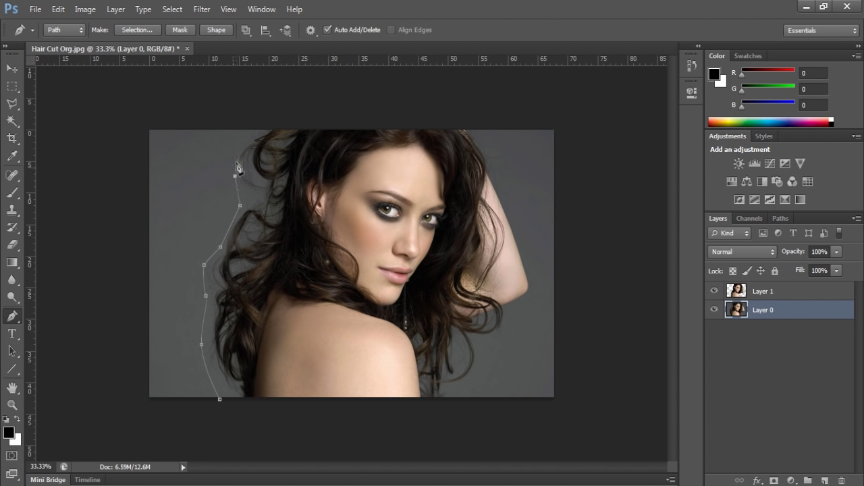
{"action": "left_click", "coordinate": [241, 133]}
{"action": "left_click_drag", "start_coordinate": [295, 115], "coordinate": [299, 114]}
{"action": "left_click", "coordinate": [414, 113]}
{"action": "left_click", "coordinate": [478, 126]}
Step: Bring the loose path down past the arm and below the photo, close it, and copy the selection to Layer 2
{"action": "left_click_drag", "start_coordinate": [519, 176], "coordinate": [519, 181]}
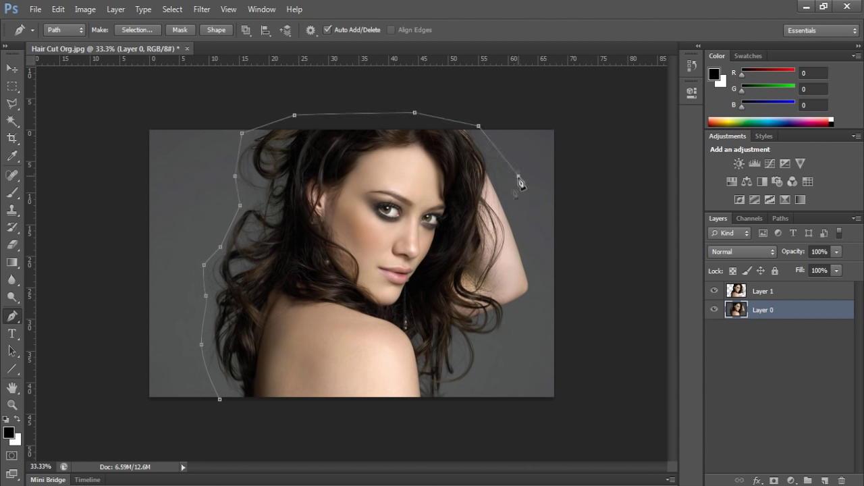
{"action": "left_click", "coordinate": [530, 230]}
{"action": "left_click_drag", "start_coordinate": [534, 299], "coordinate": [528, 307]}
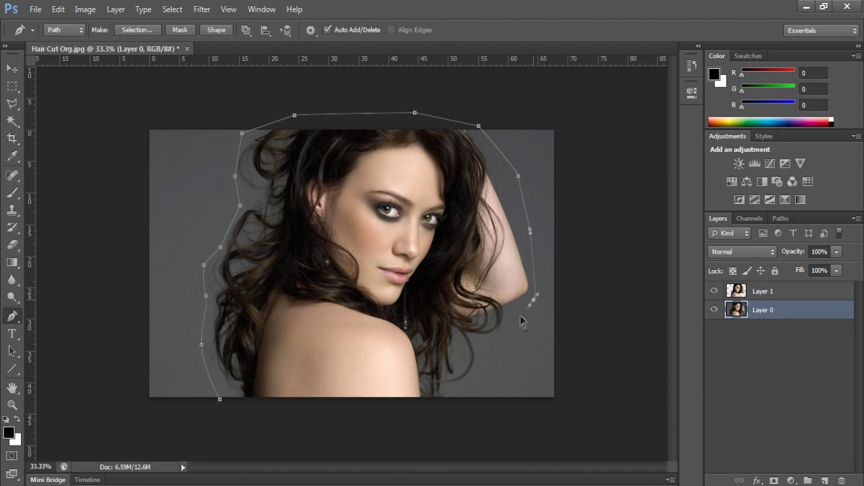
{"action": "left_click", "coordinate": [505, 339]}
{"action": "left_click", "coordinate": [475, 388]}
{"action": "left_click", "coordinate": [451, 417]}
{"action": "left_click", "coordinate": [292, 416]}
{"action": "left_click_drag", "start_coordinate": [220, 399], "coordinate": [225, 412]}
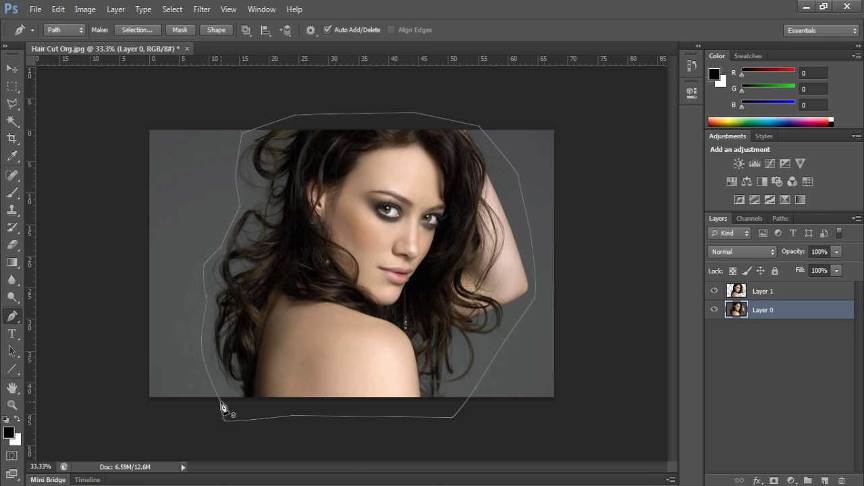
{"action": "key", "text": "ctrl+Return"}
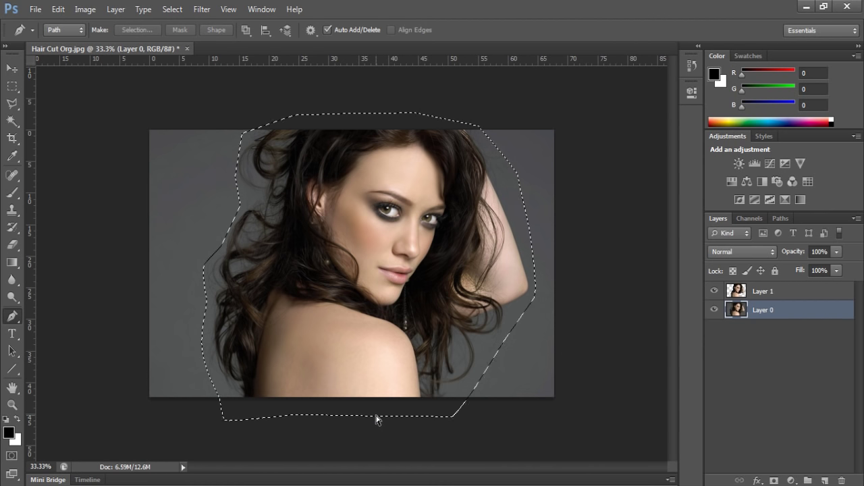
{"action": "key", "text": "ctrl+j"}
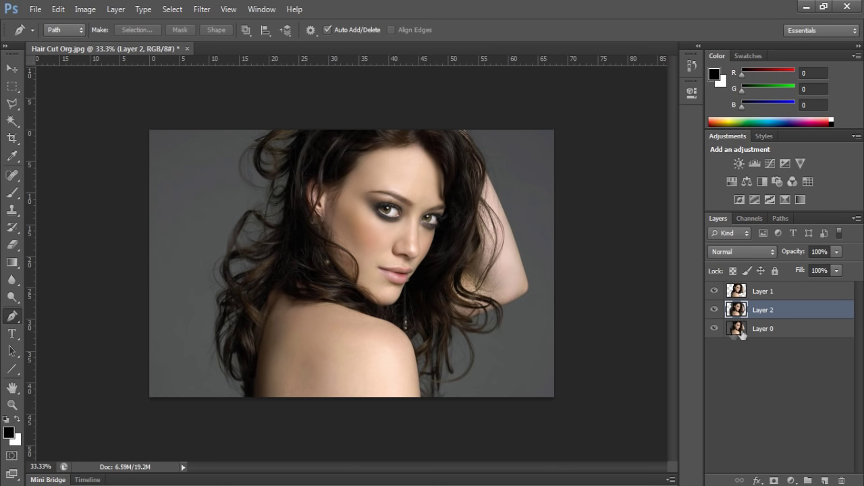
Step: Hide Layer 0, toggle Layer 2 to compare the two cut-outs, and leave Layer 2 selected
{"action": "left_click", "coordinate": [715, 328]}
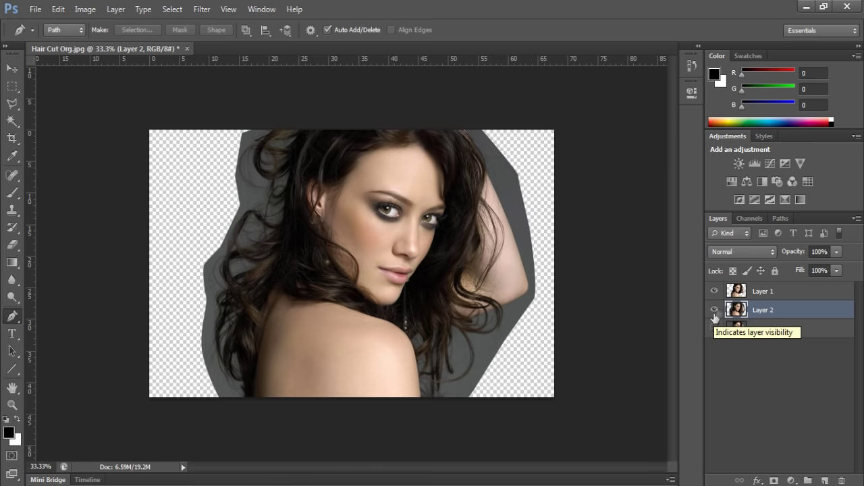
{"action": "left_click", "coordinate": [715, 309]}
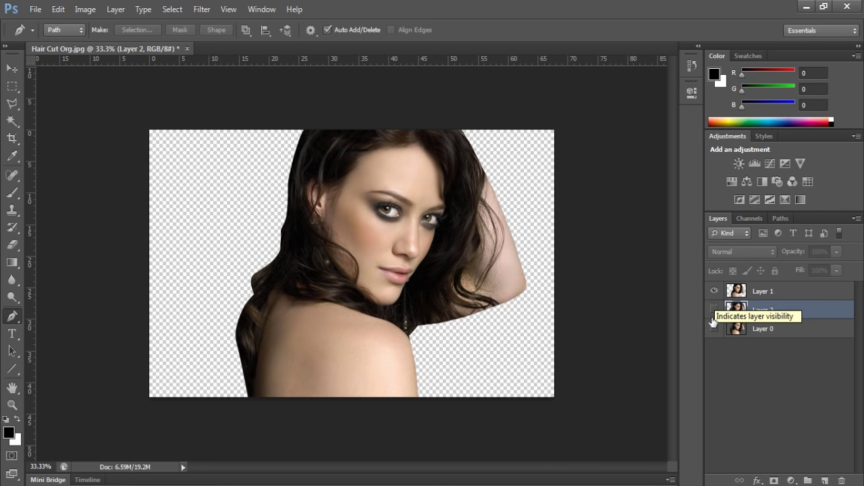
{"action": "left_click", "coordinate": [714, 310]}
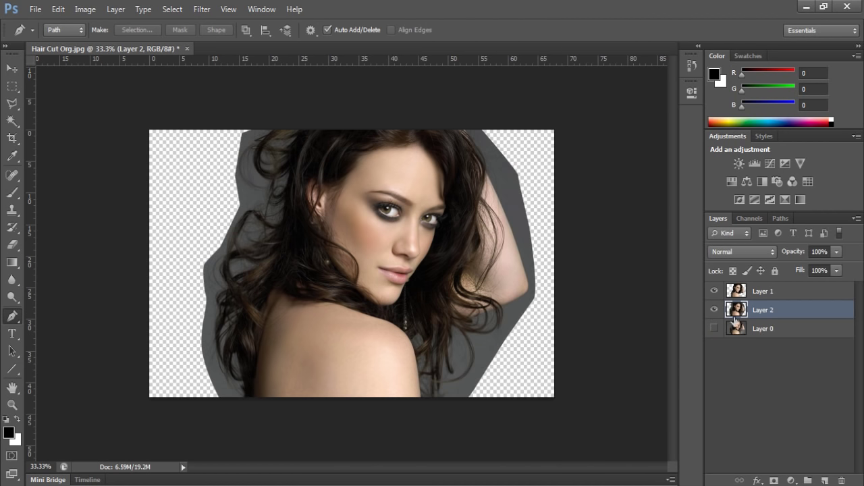
{"action": "left_click", "coordinate": [789, 293]}
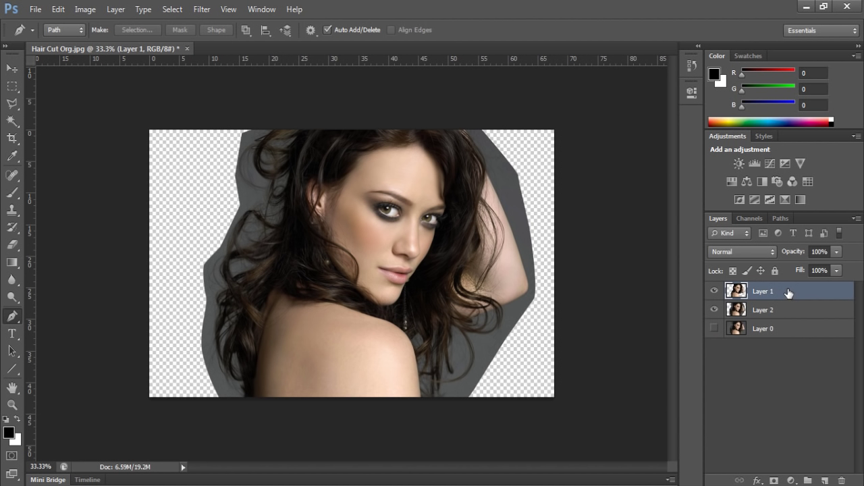
{"action": "left_click", "coordinate": [781, 311]}
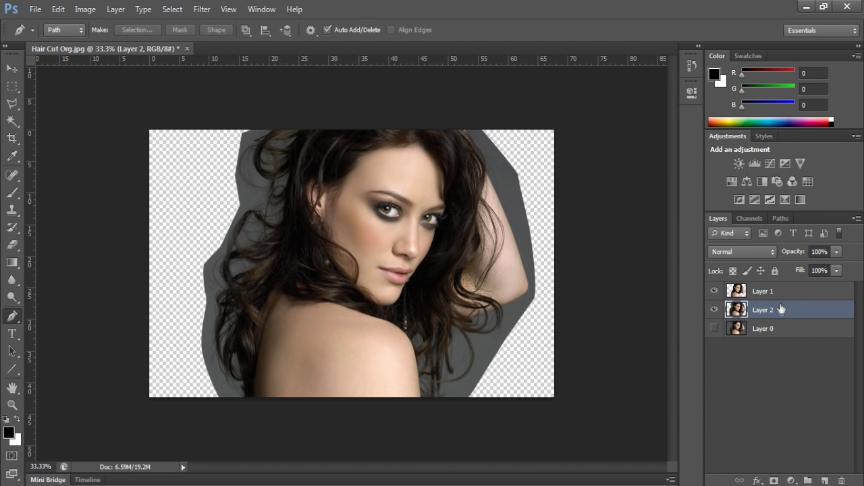
Step: Switch Layer 2's blend mode to Multiply, then create Layer 3 and move it under Layer 2
{"action": "left_click", "coordinate": [760, 251]}
{"action": "left_click", "coordinate": [738, 46]}
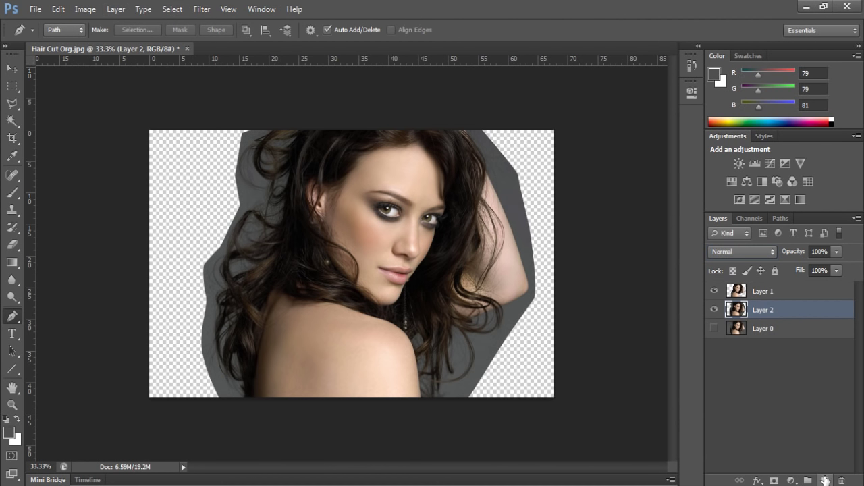
{"action": "left_click", "coordinate": [825, 480]}
{"action": "mouse_move", "coordinate": [790, 324]}
{"action": "left_mouse_down"}
{"action": "mouse_move", "coordinate": [787, 313]}
{"action": "mouse_move", "coordinate": [790, 338]}
{"action": "left_mouse_up"}
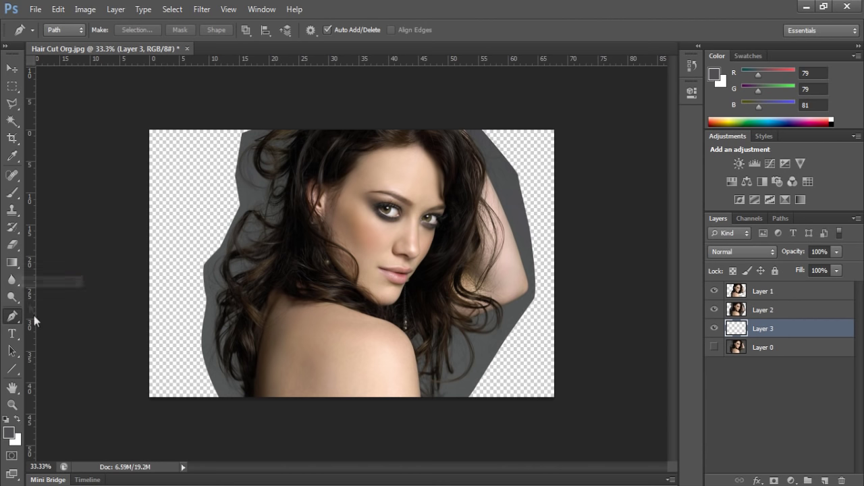
Step: Switch from the Gradient tool to the Paint Bucket tool
{"action": "left_click", "coordinate": [19, 263]}
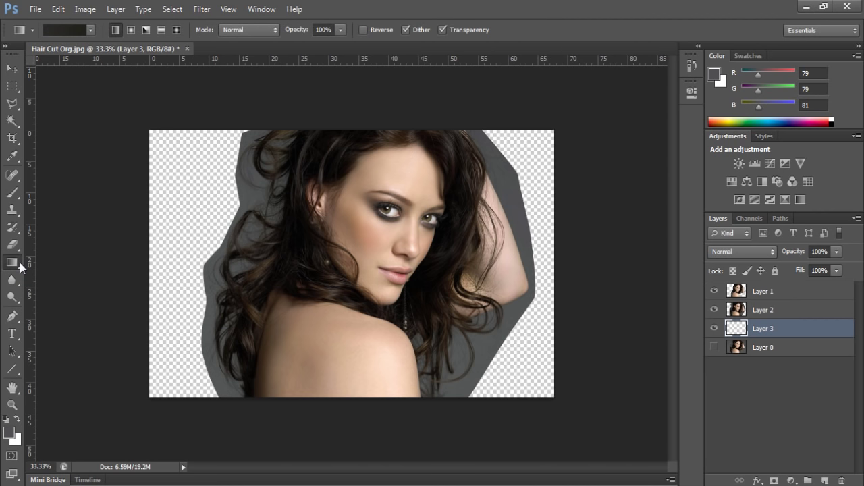
{"action": "key", "text": "shift+g"}
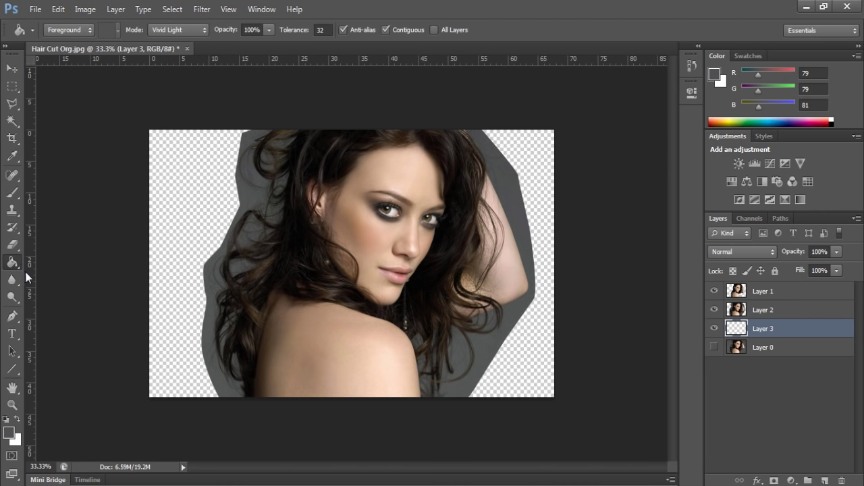
{"action": "right_click", "coordinate": [18, 266]}
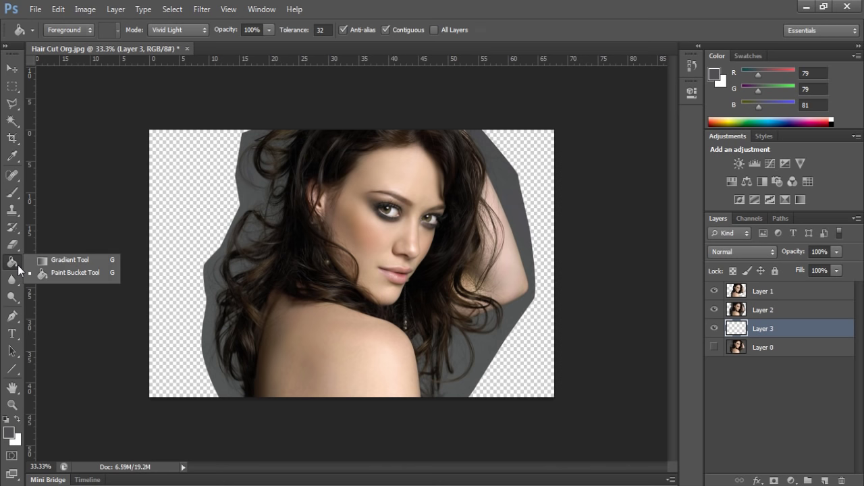
{"action": "left_click", "coordinate": [18, 264]}
{"action": "key", "text": "shift+g"}
{"action": "key", "text": "shift+g"}
{"action": "key", "text": "shift+g"}
{"action": "key", "text": "shift+g"}
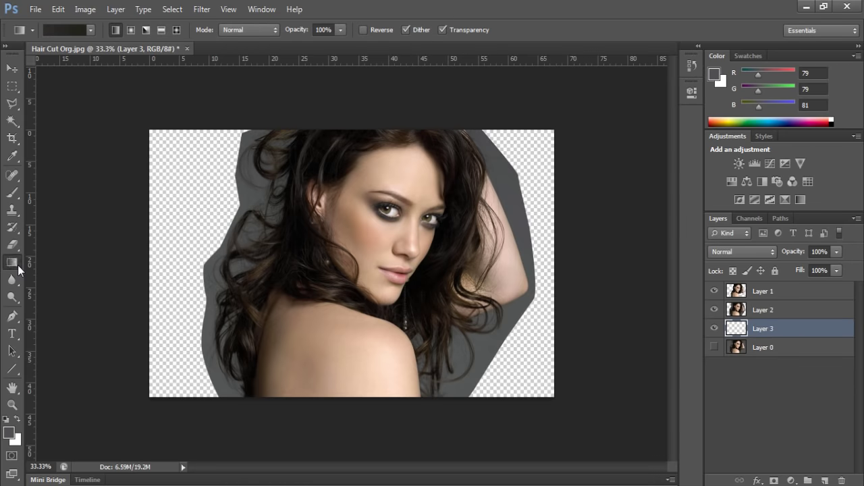
{"action": "key", "text": "shift+g"}
{"action": "key", "text": "shift+g"}
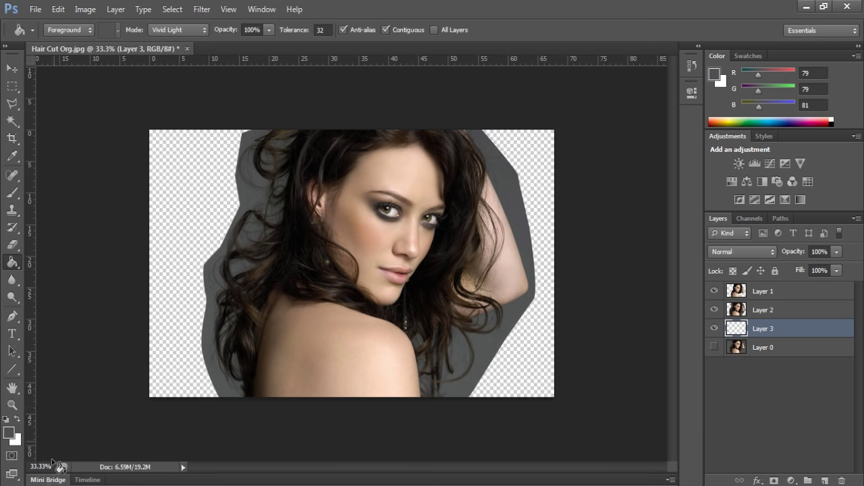
Step: Reset to default colours with white foreground and fill Layer 3's transparent area white
{"action": "left_click", "coordinate": [6, 420]}
{"action": "left_click", "coordinate": [17, 418]}
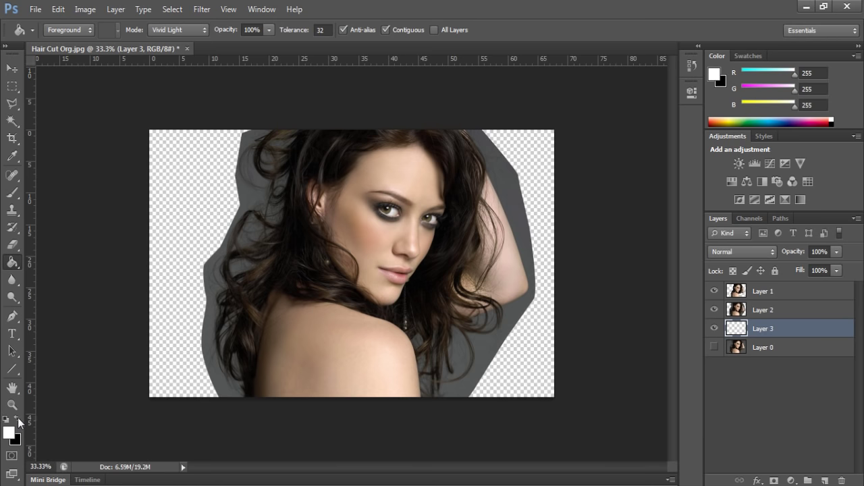
{"action": "left_click", "coordinate": [180, 241]}
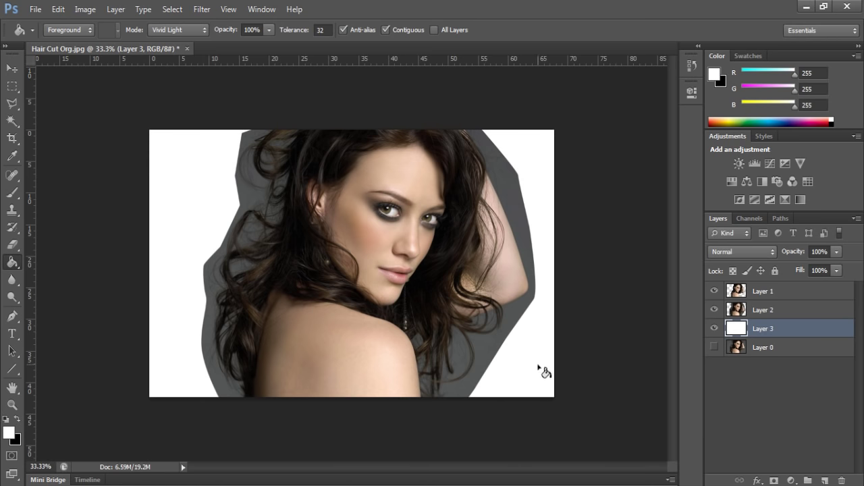
{"action": "left_click", "coordinate": [803, 315]}
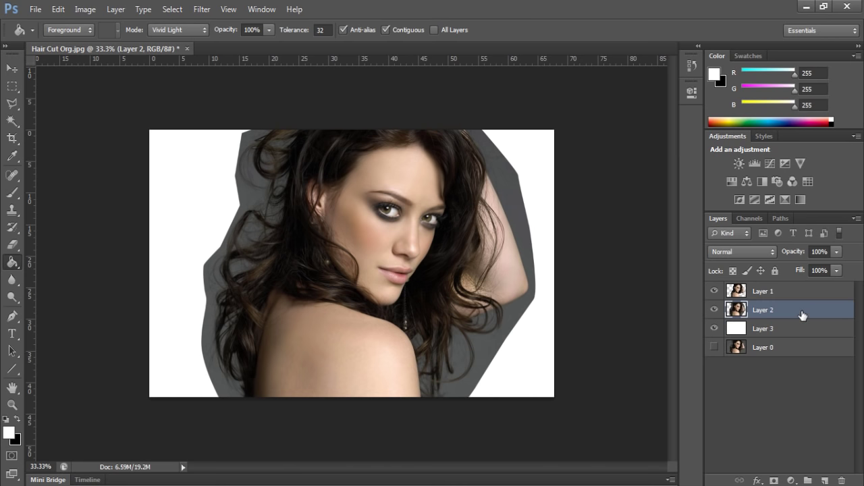
Step: Apply Levels to Layer 2: set the white point from the grey backdrop, midtones 0.41, white input 223
{"action": "left_click", "coordinate": [94, 12]}
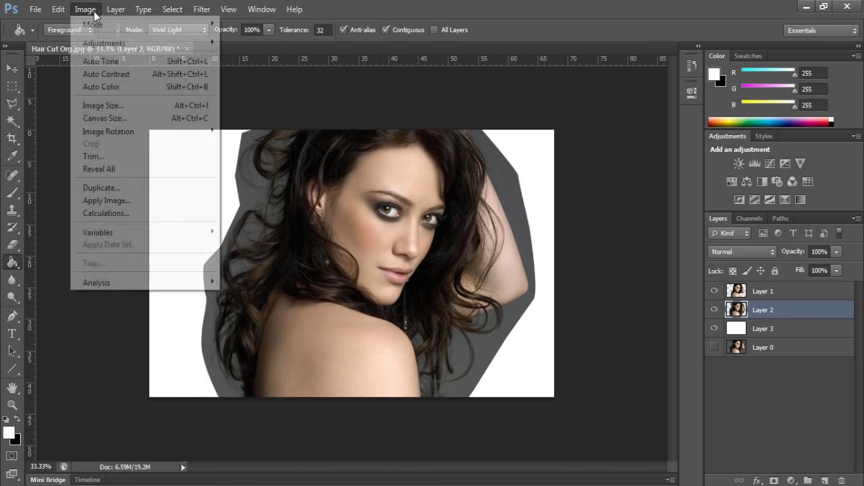
{"action": "mouse_move", "coordinate": [115, 48]}
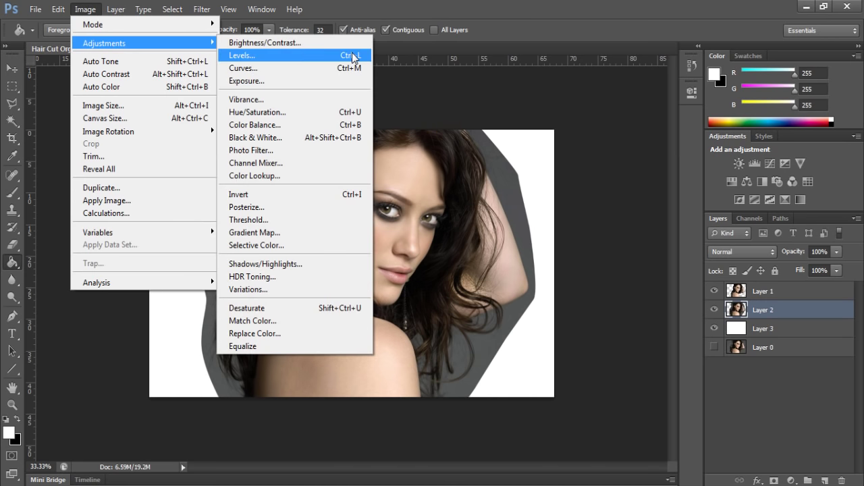
{"action": "left_click", "coordinate": [351, 55]}
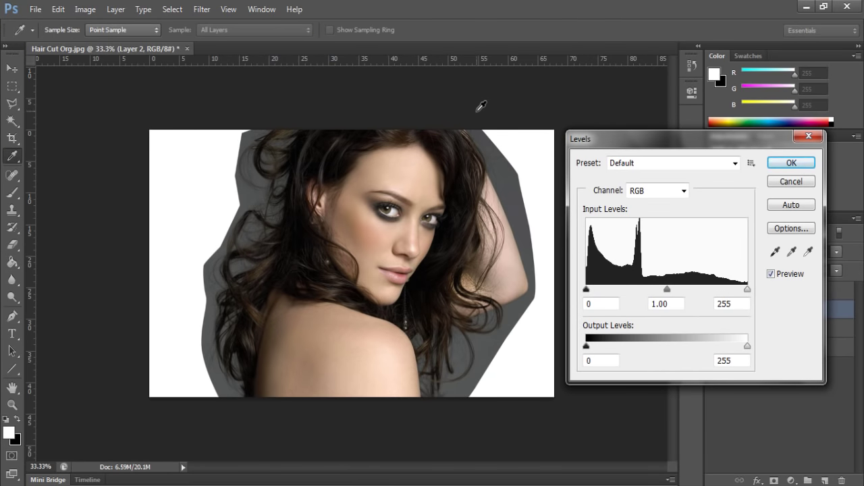
{"action": "left_click", "coordinate": [809, 256]}
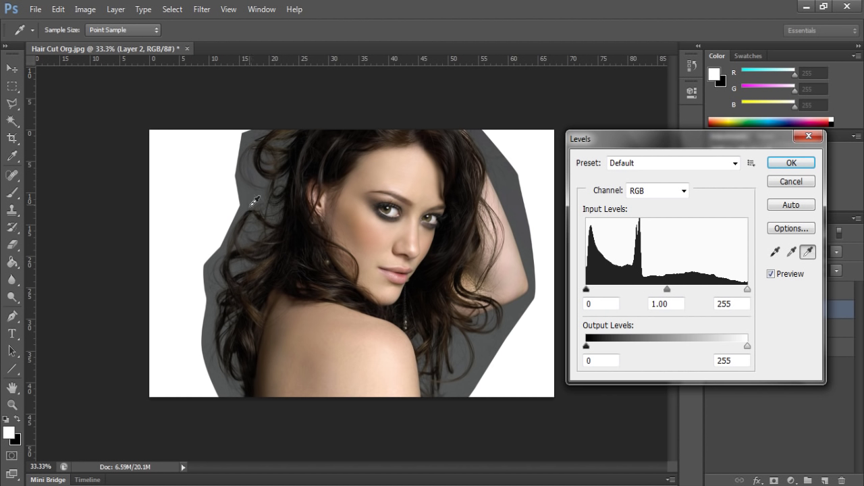
{"action": "left_click", "coordinate": [522, 201]}
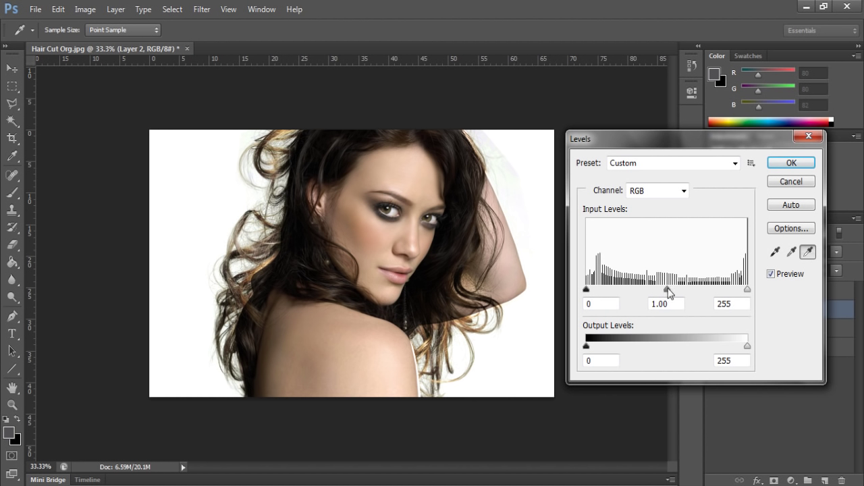
{"action": "left_click_drag", "start_coordinate": [668, 290], "coordinate": [682, 291]}
{"action": "mouse_move", "coordinate": [747, 290]}
{"action": "left_mouse_down"}
{"action": "mouse_move", "coordinate": [720, 290]}
{"action": "mouse_move", "coordinate": [751, 291]}
{"action": "left_mouse_up"}
{"action": "left_click_drag", "start_coordinate": [677, 290], "coordinate": [688, 290]}
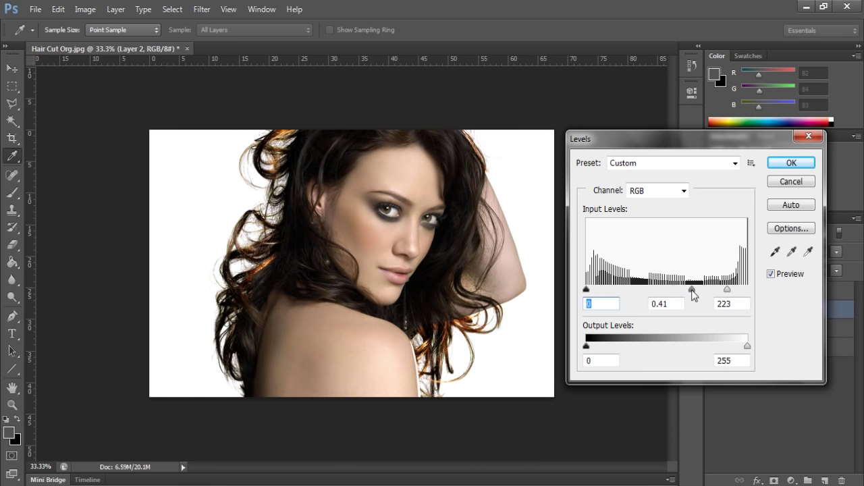
{"action": "key", "text": "Tab"}
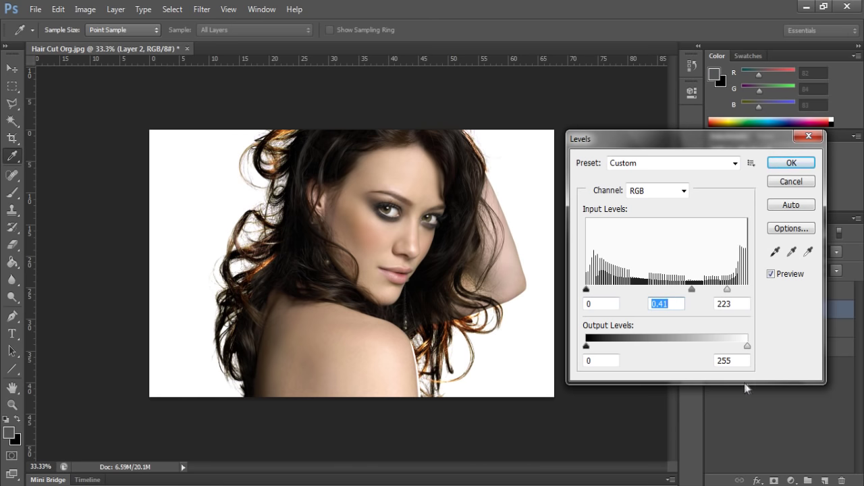
{"action": "left_click", "coordinate": [803, 164]}
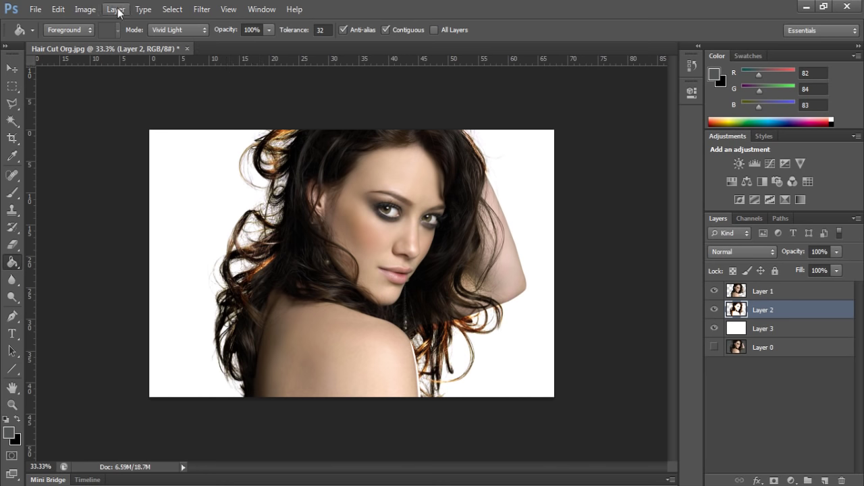
Step: Apply a Curves adjustment to Layer 2 moving input 115 to output 145, then select Layer 3
{"action": "left_click", "coordinate": [85, 9]}
{"action": "mouse_move", "coordinate": [111, 44]}
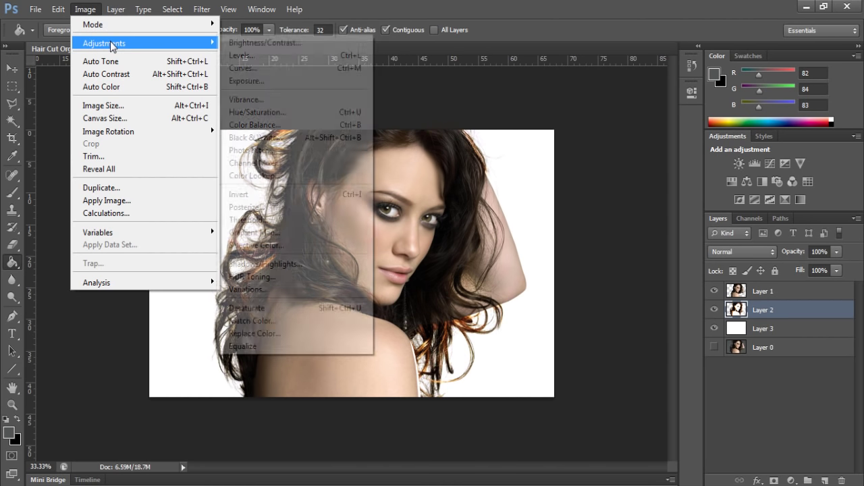
{"action": "left_click", "coordinate": [288, 70]}
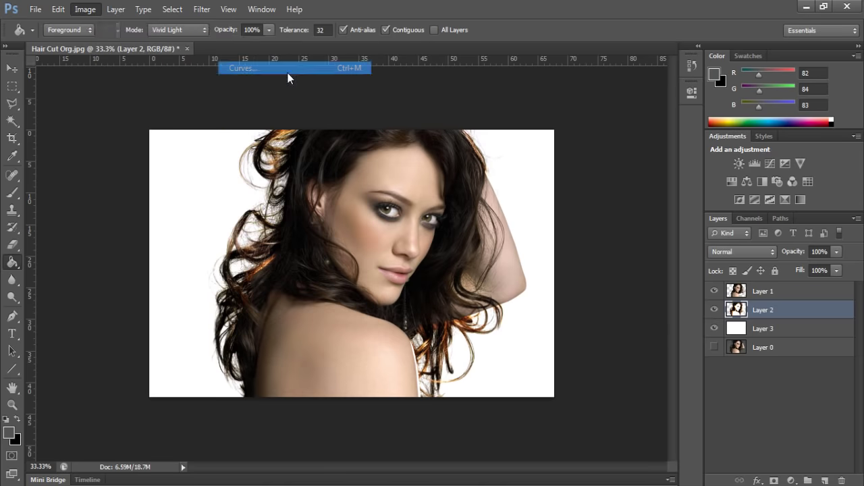
{"action": "left_click_drag", "start_coordinate": [728, 310], "coordinate": [754, 326]}
{"action": "left_click", "coordinate": [846, 187]}
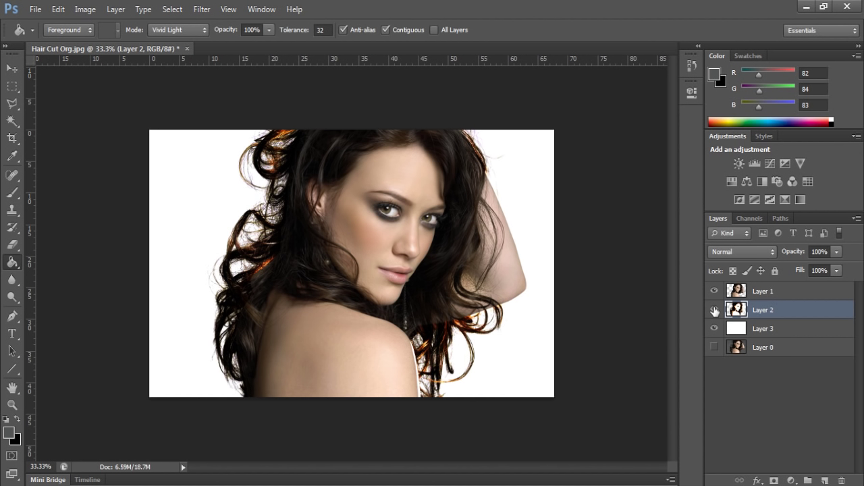
{"action": "left_click", "coordinate": [789, 329]}
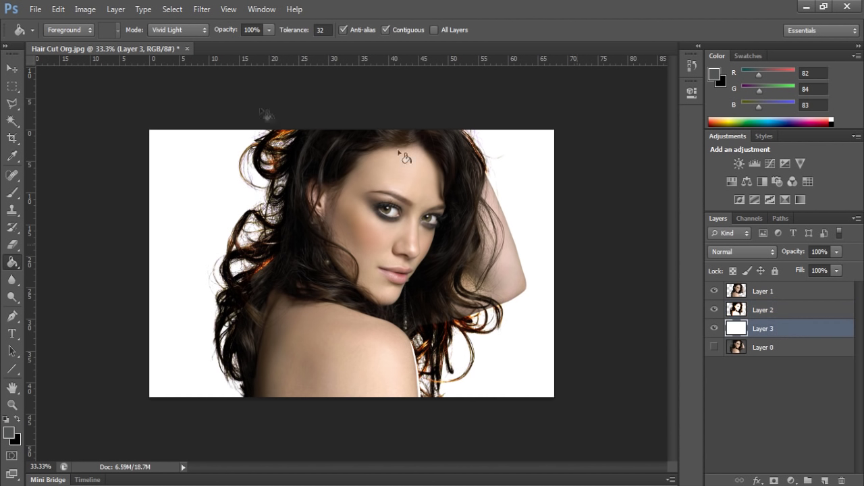
Step: In the Open dialog, browse to JP (F:) > Wallpaper > Background Images
{"action": "left_click", "coordinate": [41, 10]}
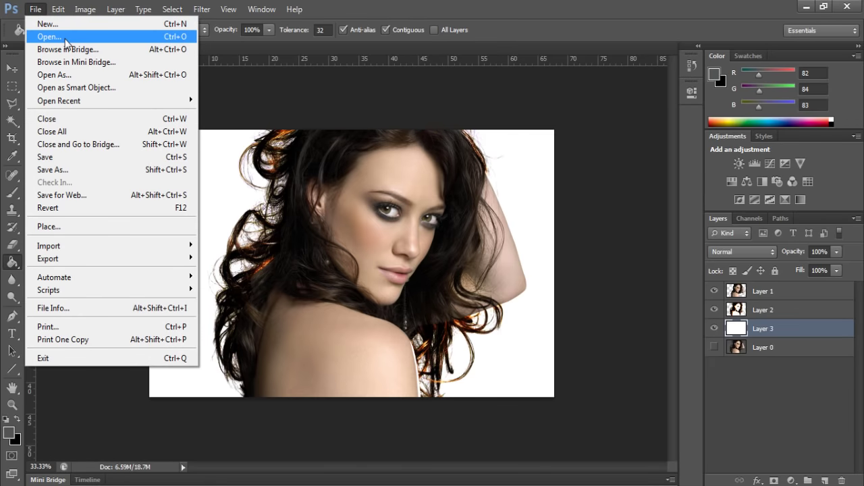
{"action": "left_click", "coordinate": [66, 37]}
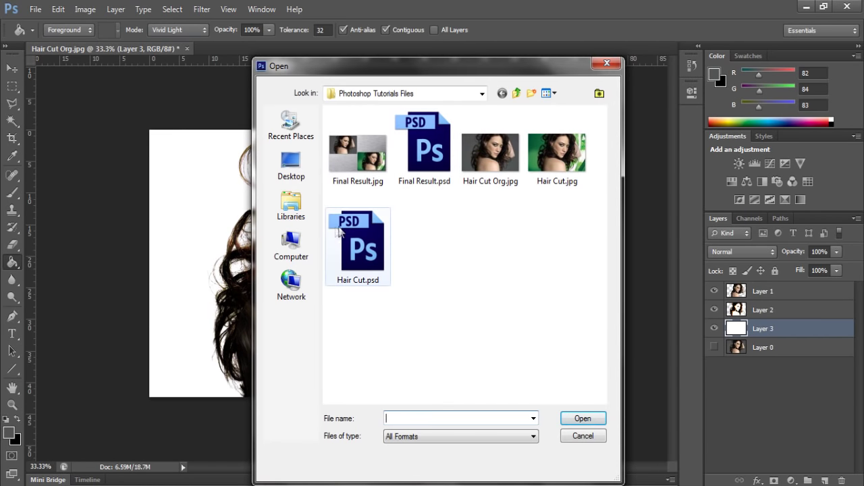
{"action": "left_click", "coordinate": [291, 246]}
{"action": "double_click", "coordinate": [534, 169]}
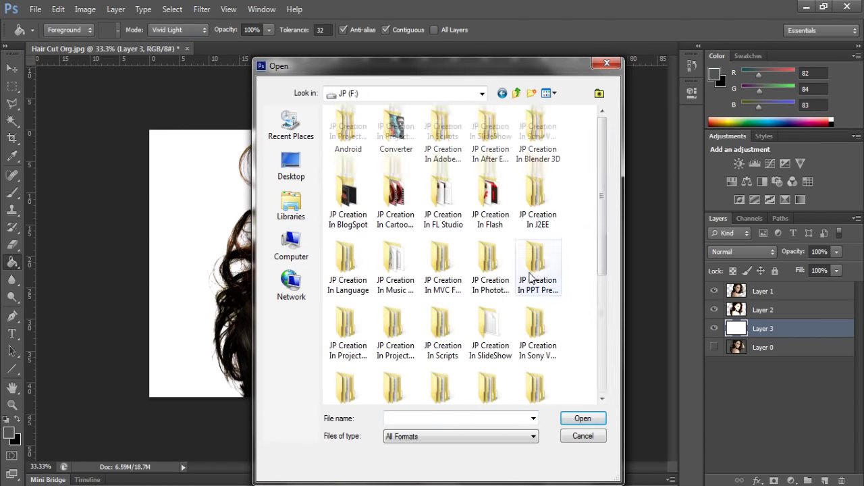
{"action": "scroll", "coordinate": [533, 277], "scroll_direction": "down", "scroll_amount": 5}
{"action": "double_click", "coordinate": [501, 364]}
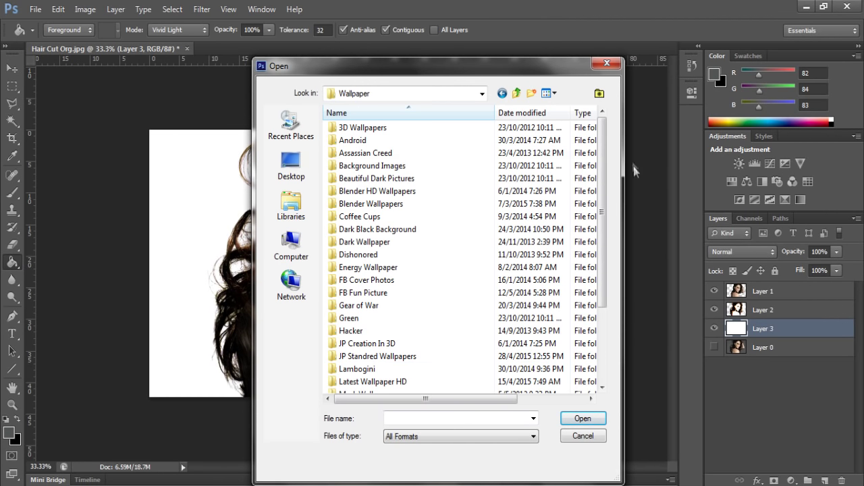
{"action": "double_click", "coordinate": [411, 165]}
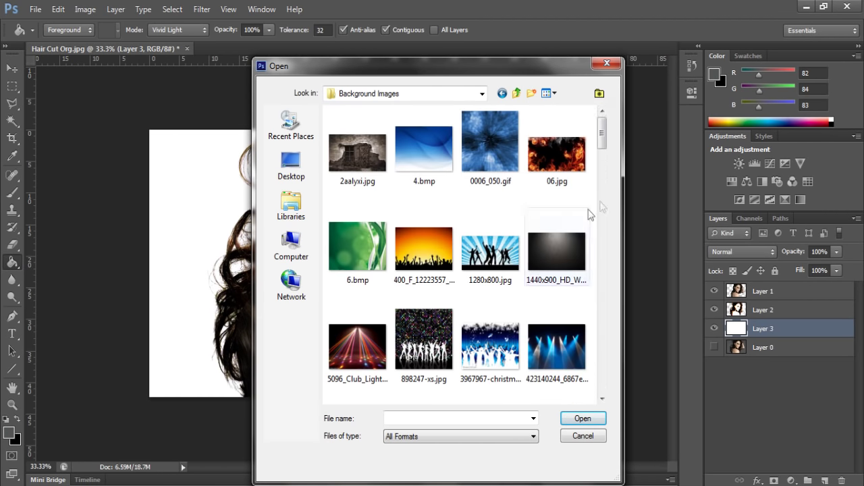
Step: Select 6.bmp, background 1.jpg and beach-sand-background.jpg together and open them
{"action": "scroll", "coordinate": [603, 138], "scroll_direction": "down", "scroll_amount": 2}
{"action": "scroll", "coordinate": [603, 139], "scroll_direction": "down", "scroll_amount": 1}
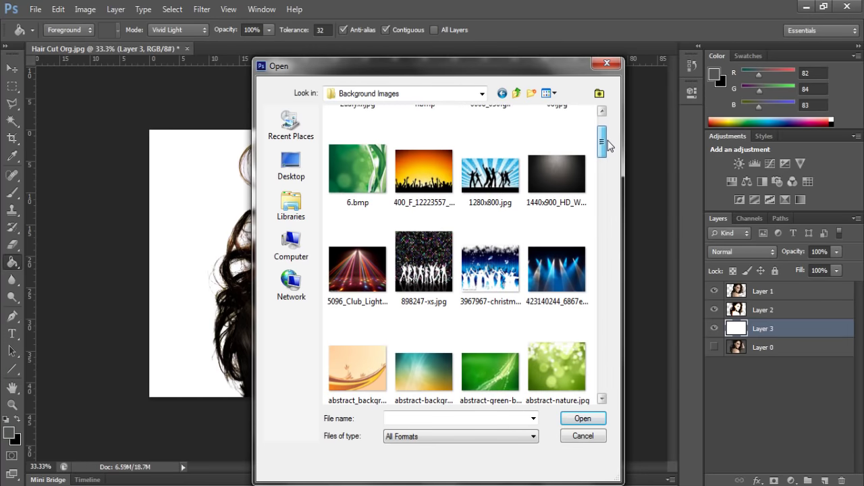
{"action": "left_click", "coordinate": [358, 169]}
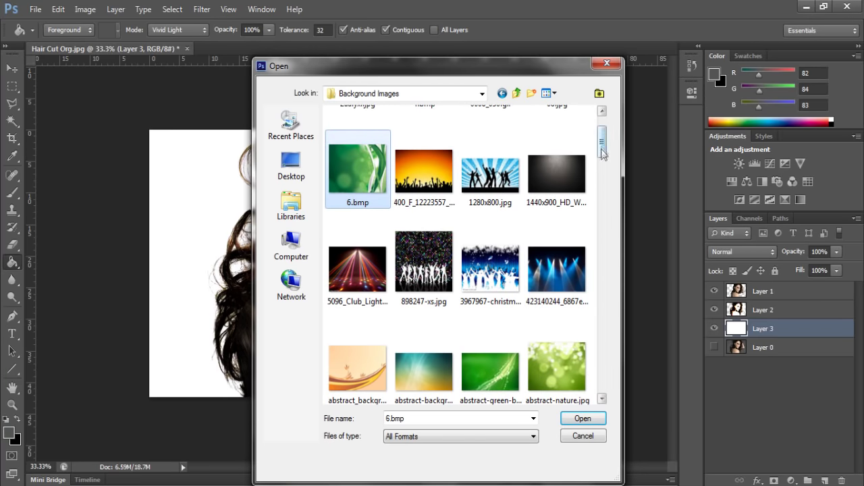
{"action": "scroll", "coordinate": [607, 170], "scroll_direction": "down", "scroll_amount": 4}
{"action": "left_click_drag", "start_coordinate": [609, 174], "coordinate": [607, 238]}
{"action": "left_click", "coordinate": [424, 162], "text": "ctrl"}
{"action": "left_click", "coordinate": [438, 229], "text": "ctrl"}
{"action": "left_click", "coordinate": [583, 418]}
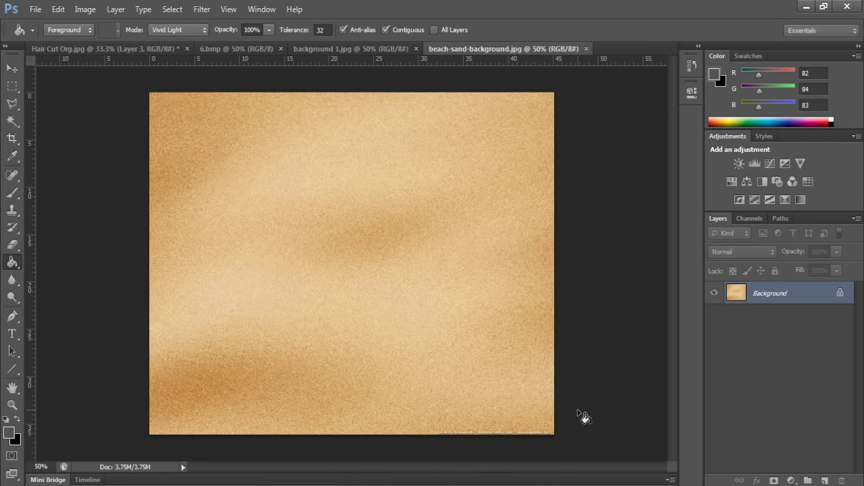
Step: Copy the background 1.jpg image into Hair Cut Org.jpg and scale it to about 125% to cover the canvas
{"action": "left_click", "coordinate": [366, 48]}
{"action": "key", "text": "ctrl+a"}
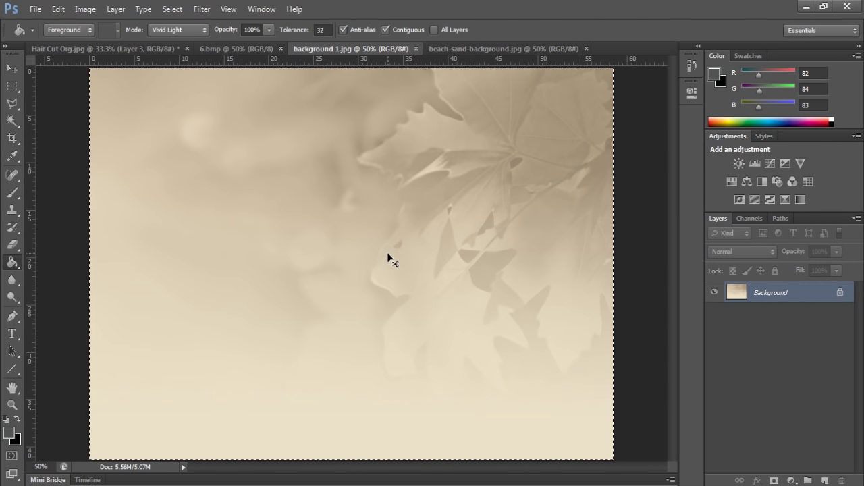
{"action": "key", "text": "ctrl+Tab"}
{"action": "key", "text": "ctrl+Tab"}
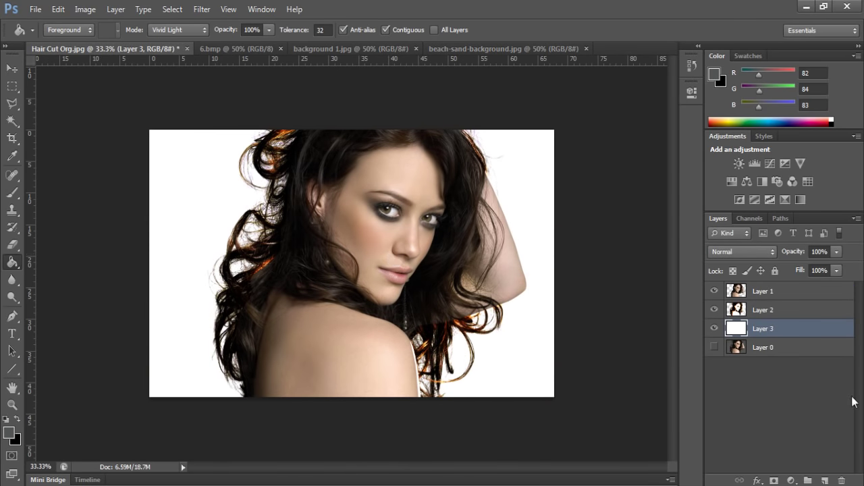
{"action": "key", "text": "ctrl+v"}
{"action": "key", "text": "ctrl+t"}
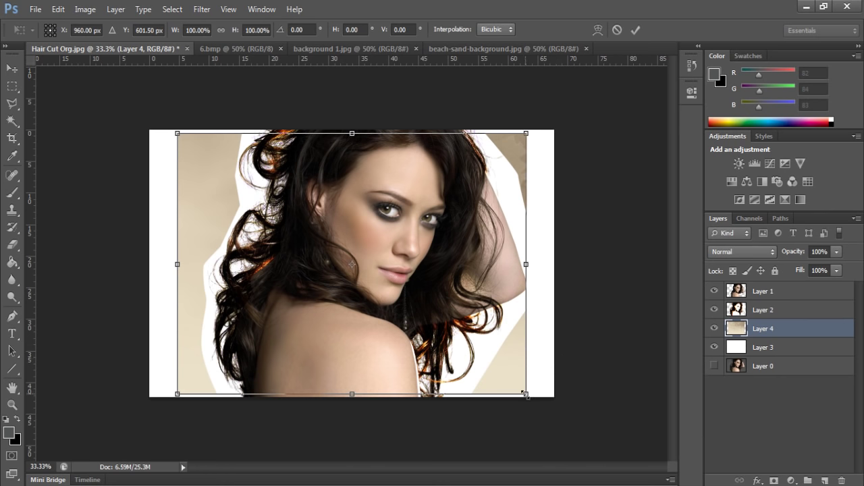
{"action": "left_click_drag", "start_coordinate": [520, 389], "coordinate": [572, 420]}
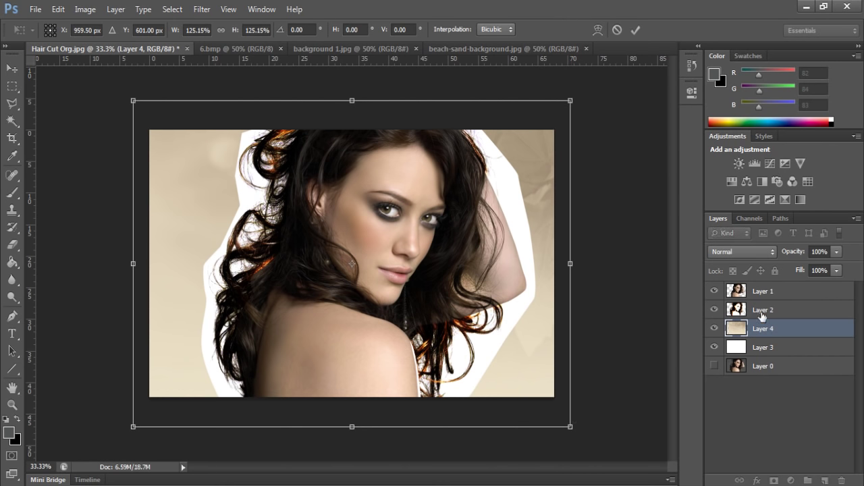
Step: Commit the background resize and set Layer 2's blend mode to Multiply
{"action": "key", "text": "g"}
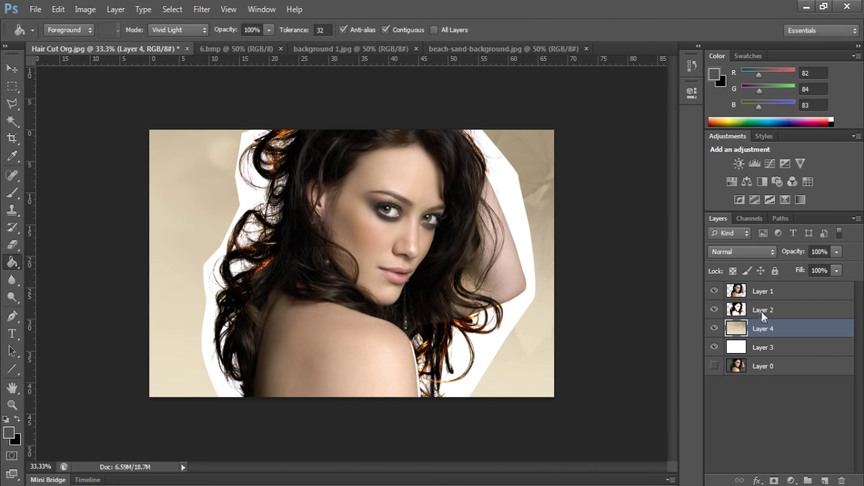
{"action": "left_click", "coordinate": [781, 315]}
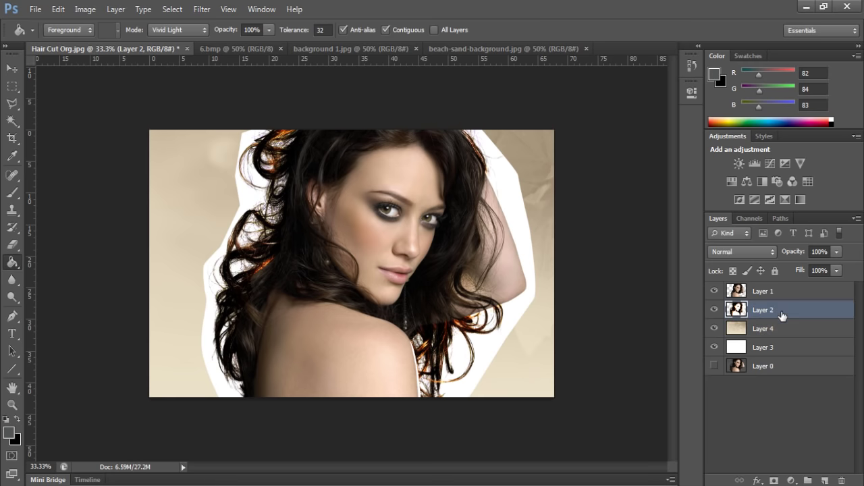
{"action": "left_click", "coordinate": [753, 251]}
{"action": "left_click", "coordinate": [735, 51]}
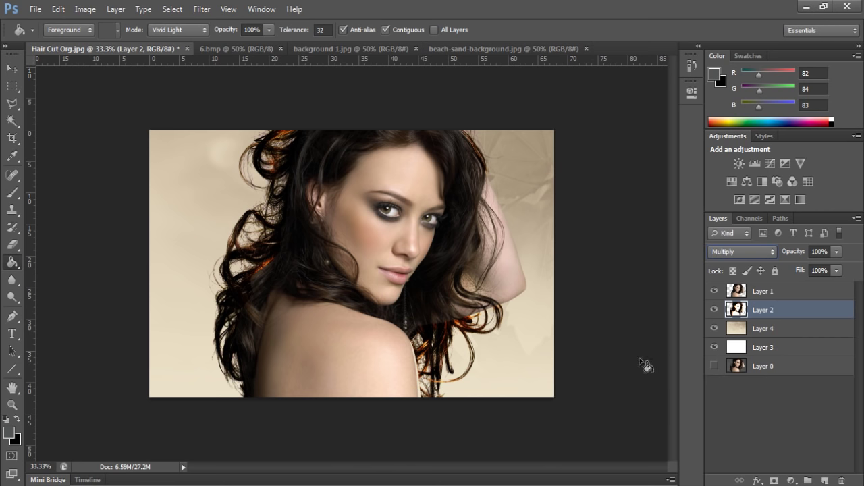
Step: Rotate the Layer 4 leaf background about 7.72° and enlarge it to roughly 107%
{"action": "key", "text": "ctrl+t"}
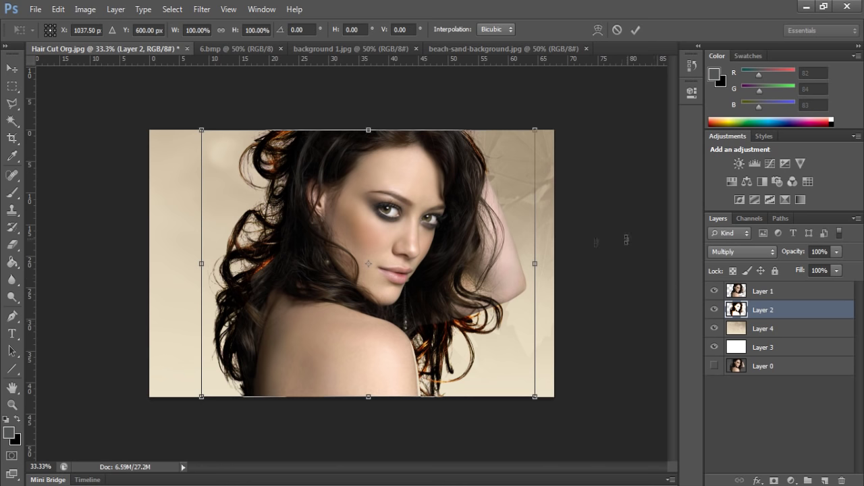
{"action": "left_click", "coordinate": [786, 329]}
{"action": "left_click_drag", "start_coordinate": [586, 108], "coordinate": [607, 131]}
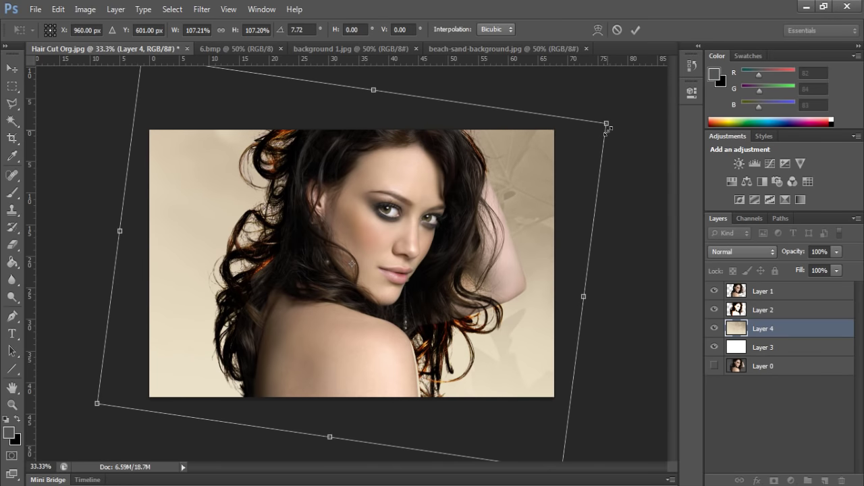
{"action": "key", "text": "g"}
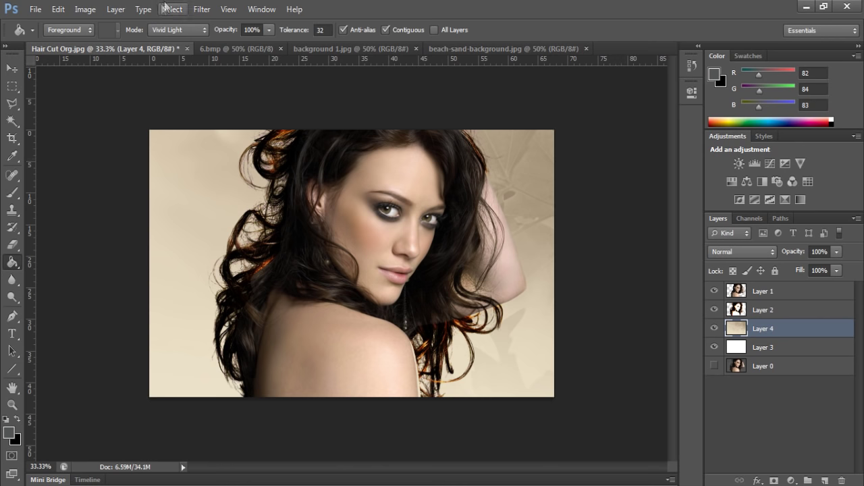
Step: Paste the green 6.bmp image as Layer 5, enlarge it over 160% and rotate it 11.79°
{"action": "left_click", "coordinate": [325, 50]}
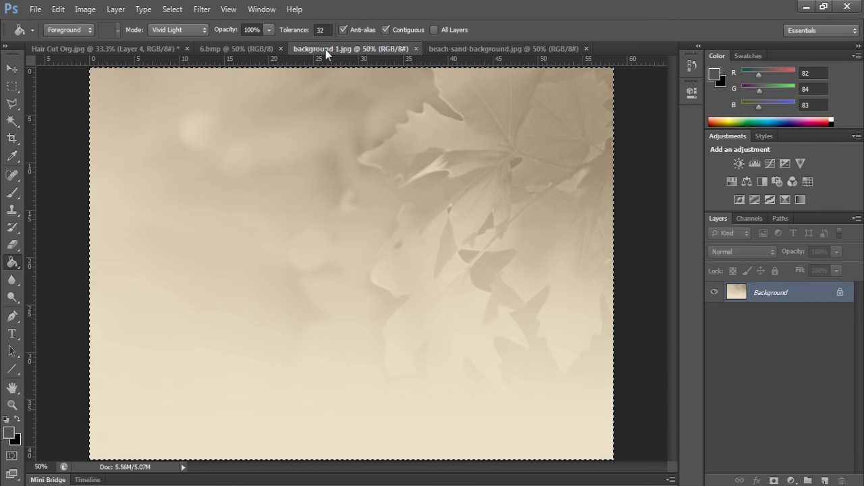
{"action": "left_click", "coordinate": [245, 50]}
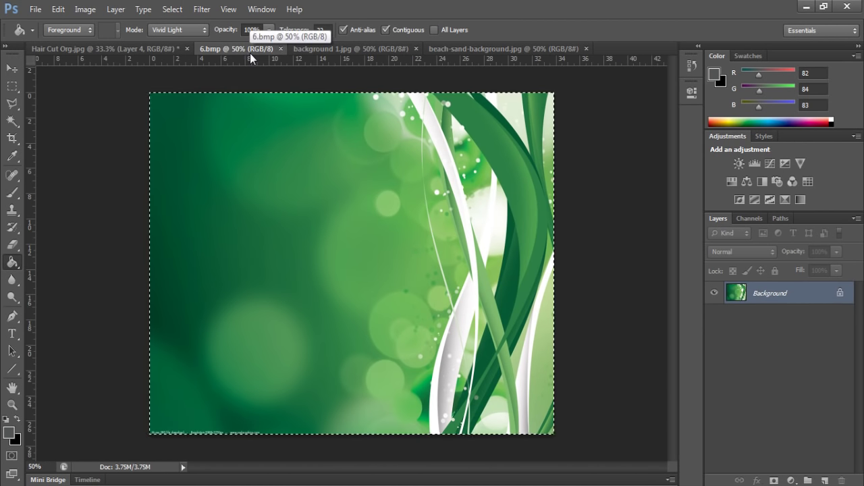
{"action": "left_click", "coordinate": [325, 49]}
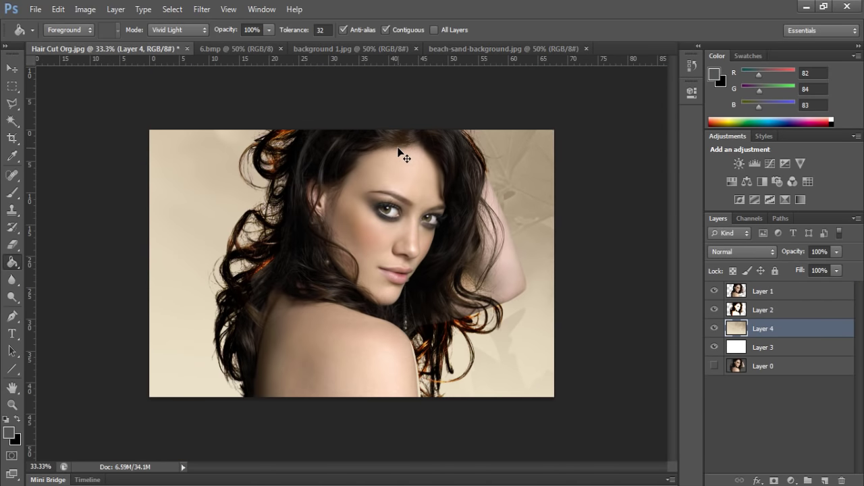
{"action": "key", "text": "ctrl+v"}
{"action": "key", "text": "ctrl+t"}
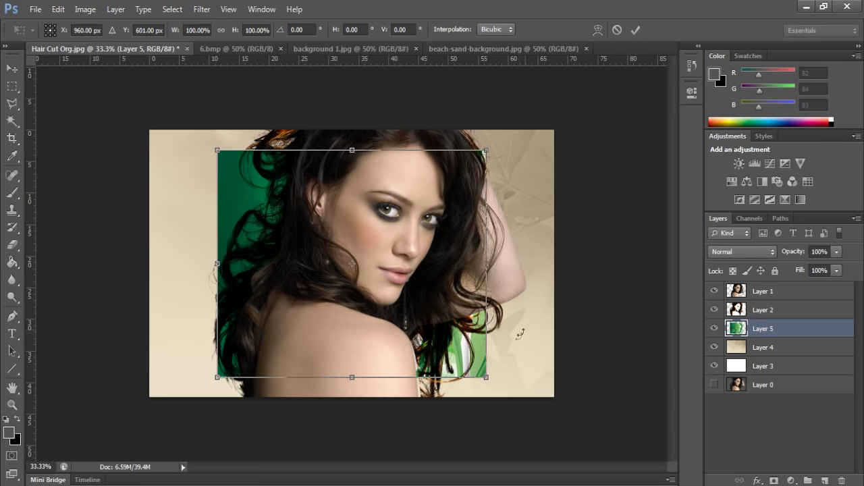
{"action": "left_click_drag", "start_coordinate": [485, 376], "coordinate": [568, 446]}
{"action": "mouse_move", "coordinate": [596, 92]}
{"action": "left_mouse_down"}
{"action": "mouse_move", "coordinate": [611, 133]}
{"action": "mouse_move", "coordinate": [621, 121]}
{"action": "left_mouse_up"}
{"action": "key", "text": "g"}
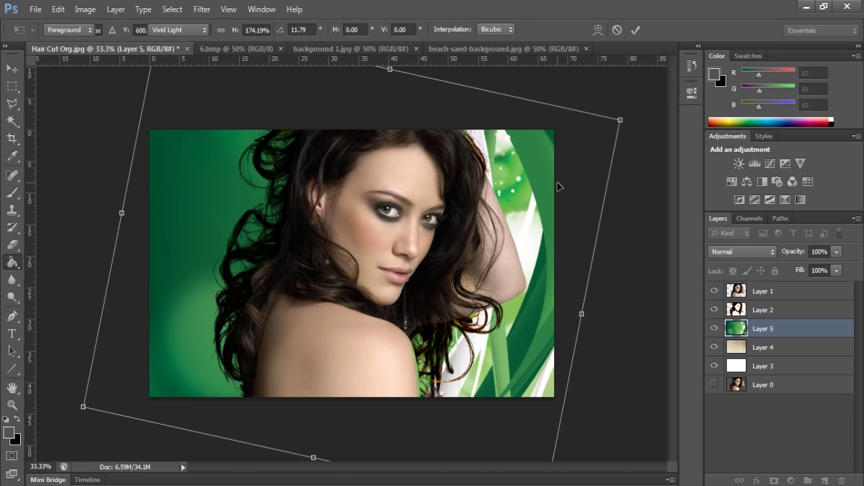
{"action": "key", "text": "Escape"}
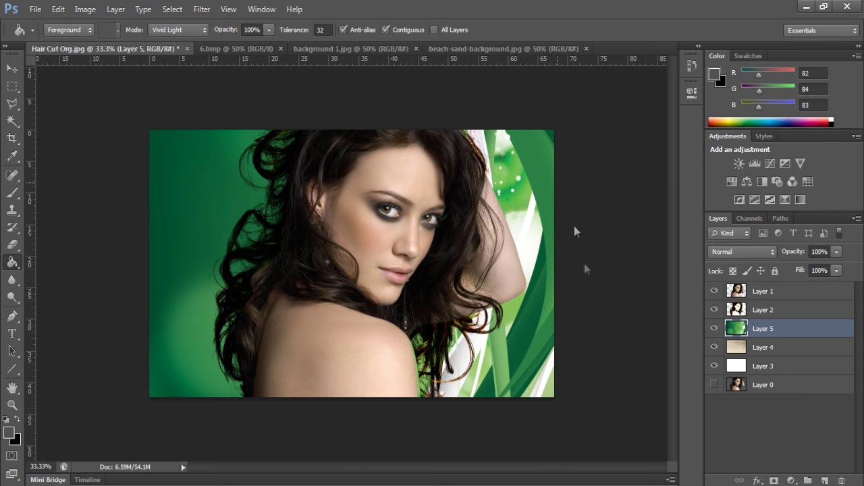
Step: On Layer 1, Magic Wand the background on both sides of the woman and invert to select her
{"action": "left_click", "coordinate": [775, 291]}
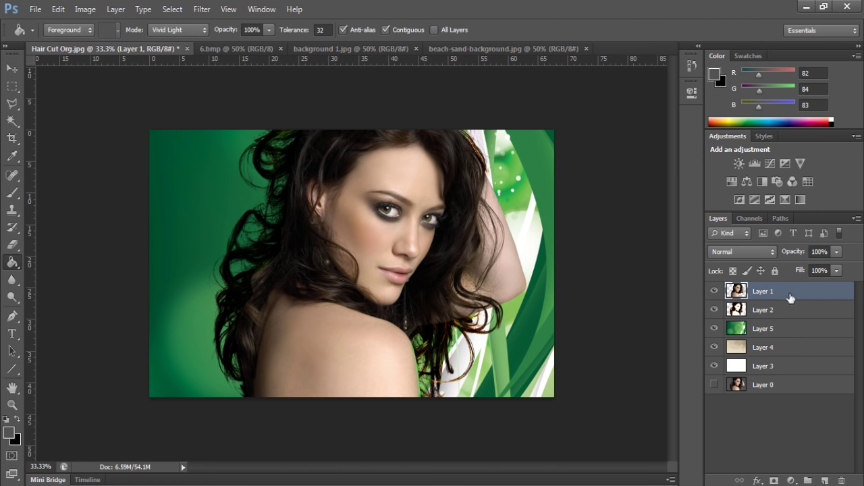
{"action": "left_click", "coordinate": [12, 120]}
{"action": "left_click", "coordinate": [217, 178]}
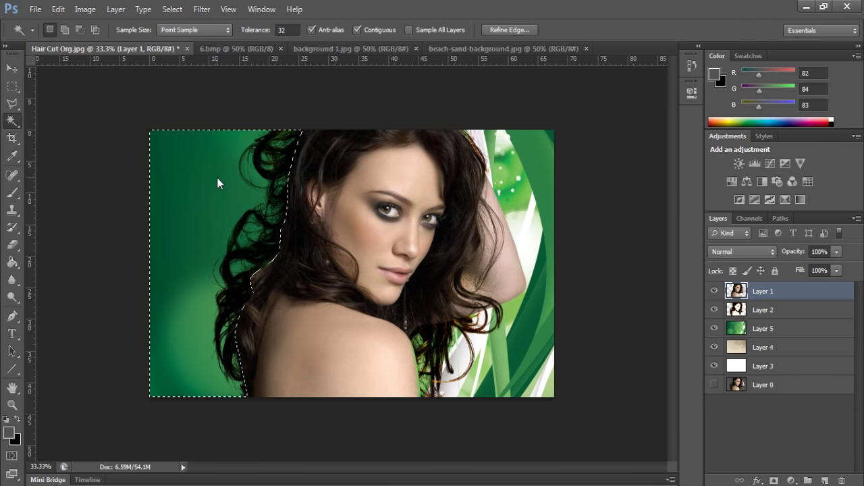
{"action": "left_click", "coordinate": [530, 250], "text": "shift"}
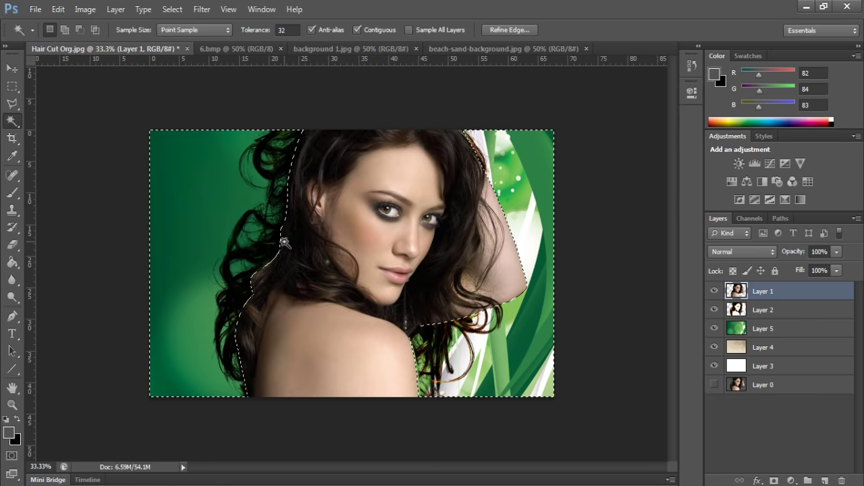
{"action": "key", "text": "ctrl+shift+i"}
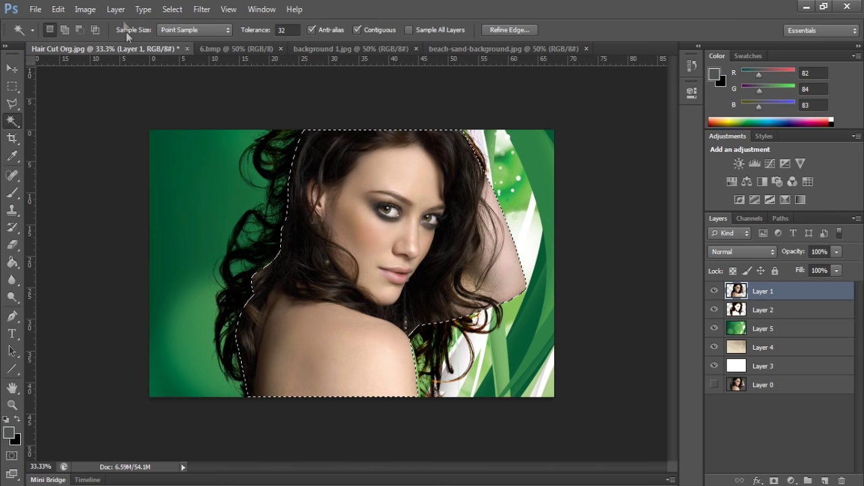
Step: Feather the selection by 10 pixels, then deselect
{"action": "left_click", "coordinate": [172, 10]}
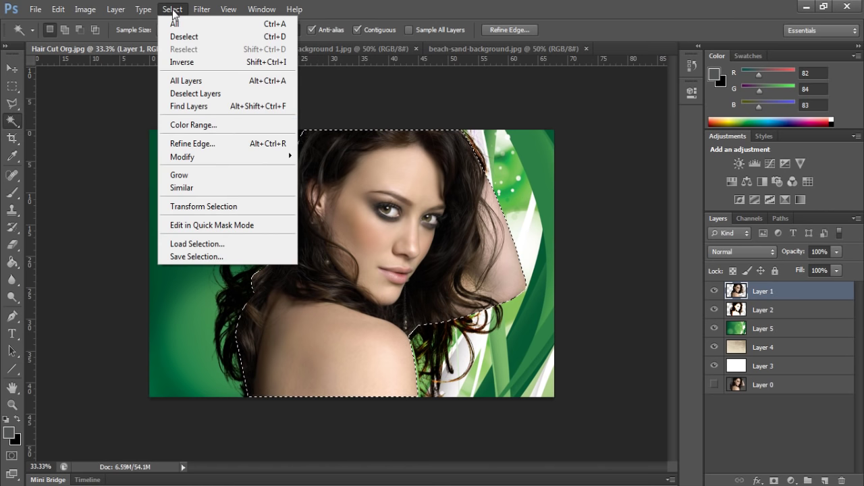
{"action": "mouse_move", "coordinate": [236, 157]}
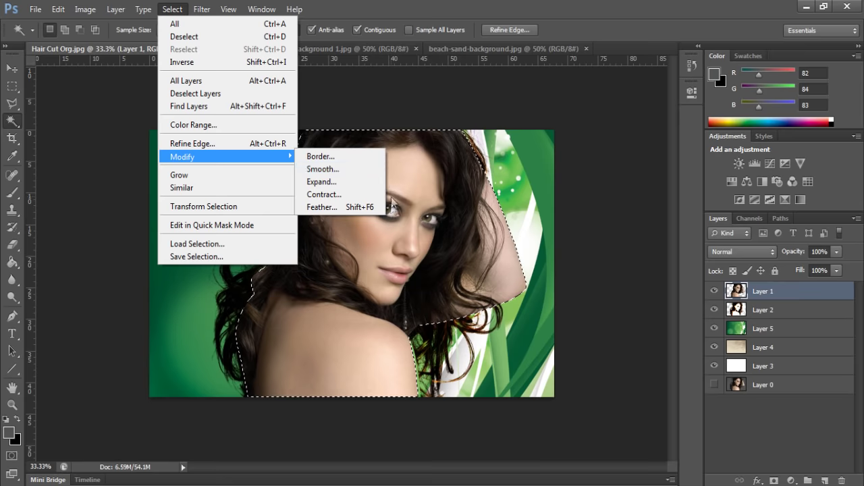
{"action": "left_click", "coordinate": [370, 207]}
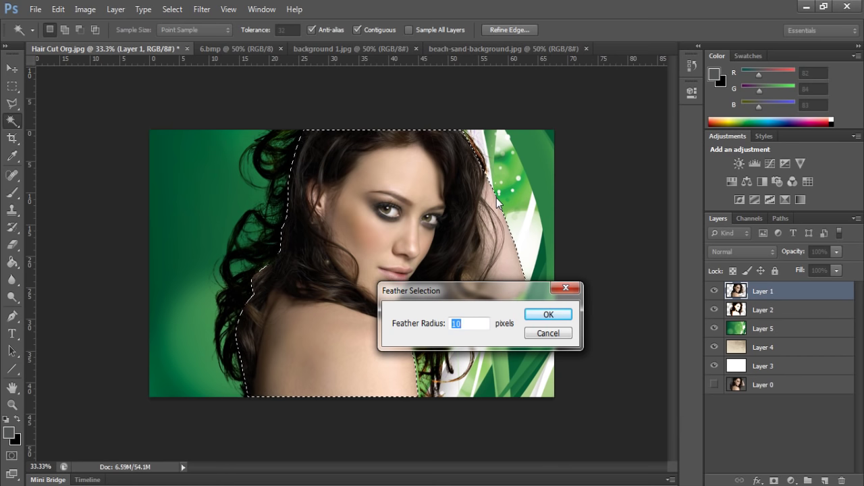
{"action": "left_click", "coordinate": [533, 322]}
{"action": "key", "text": "ctrl+d"}
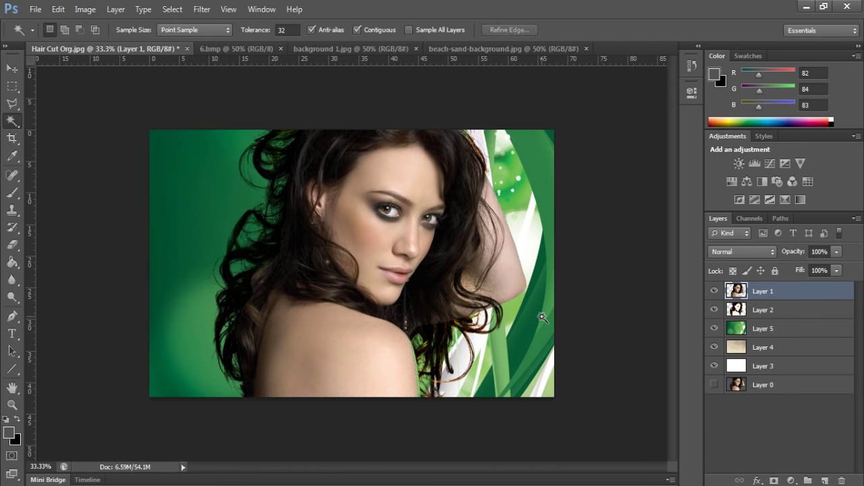